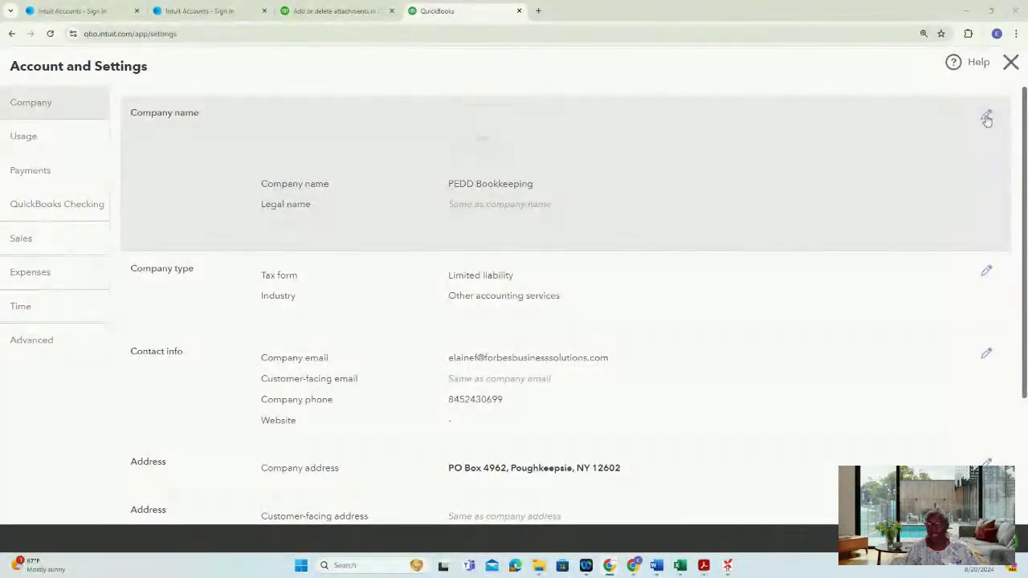
# Rename the company to 'Non Profit Sample', enter its EIN as the tax ID, and save
pyautogui.click(987, 118)
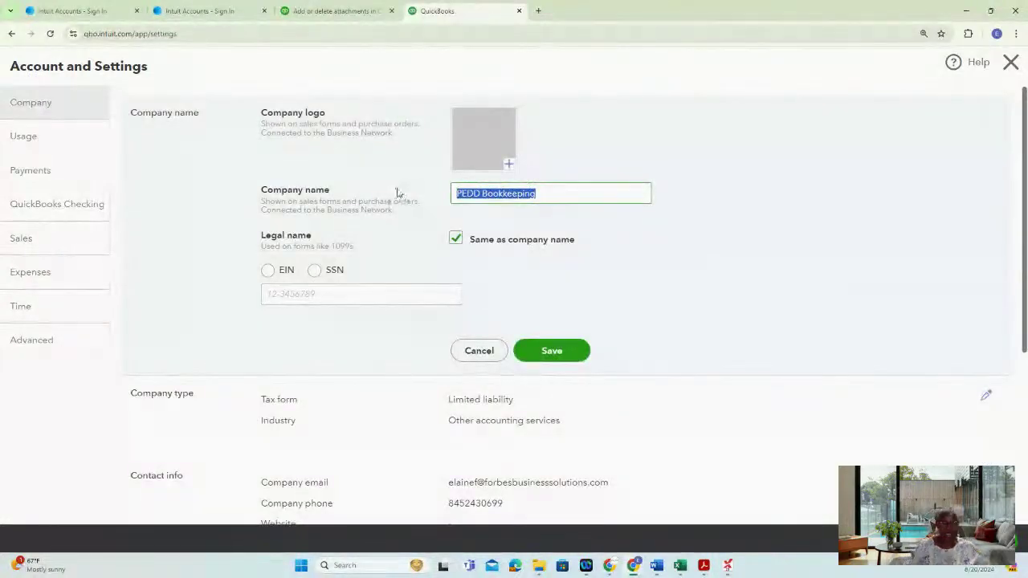
pyautogui.write('N')
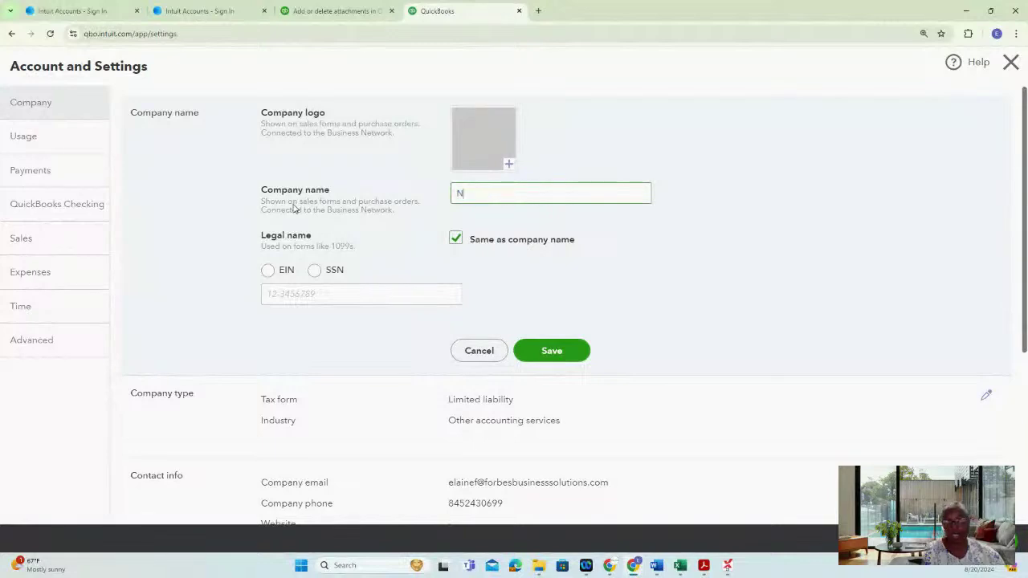
pyautogui.write('on Profit')
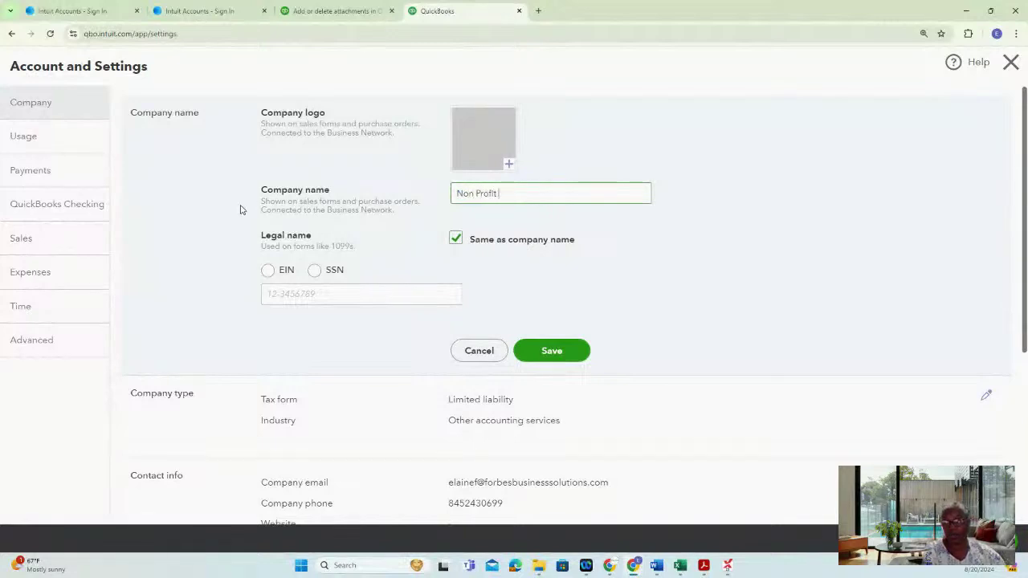
pyautogui.write(' Sample')
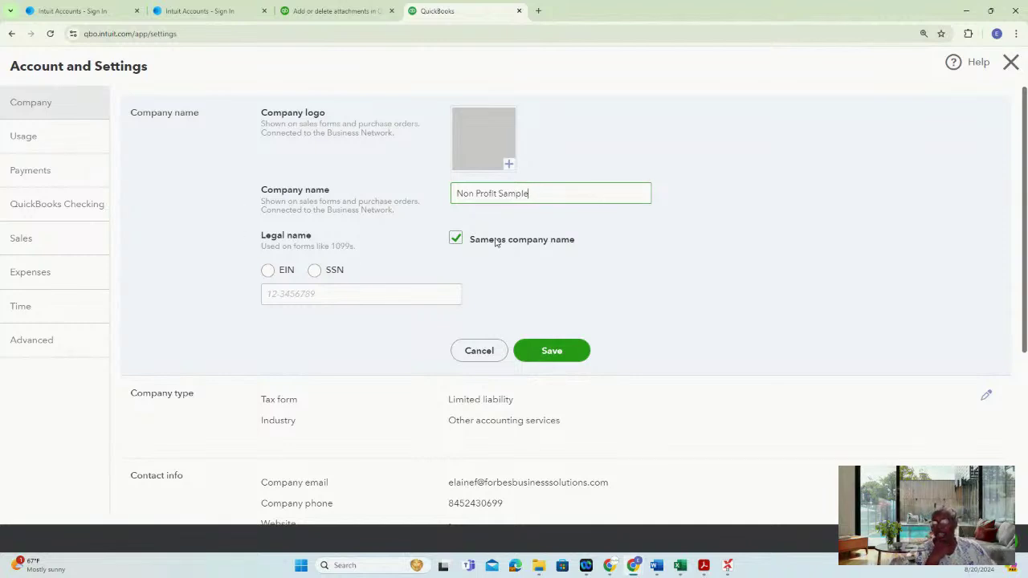
pyautogui.click(267, 272)
pyautogui.click(294, 297)
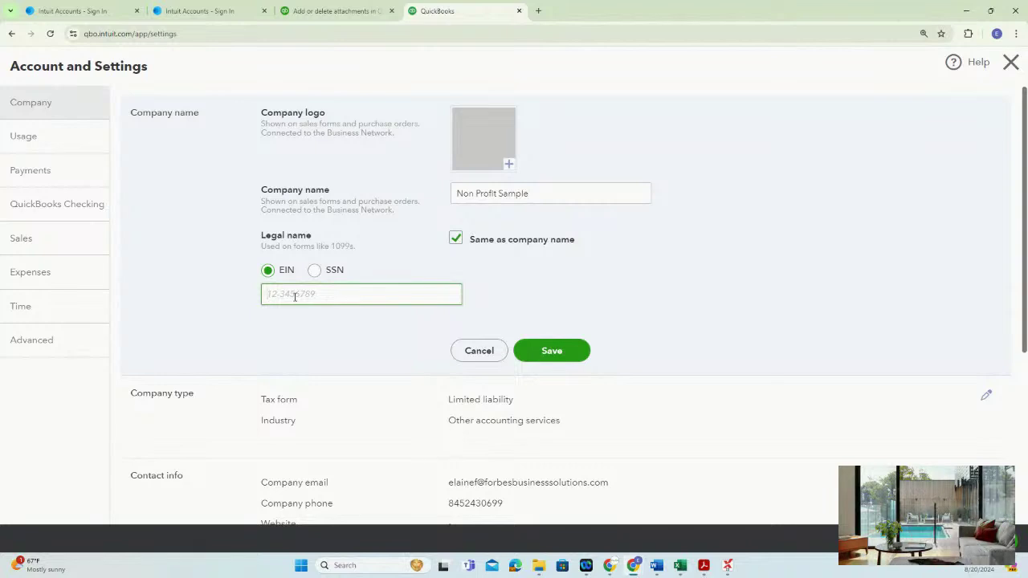
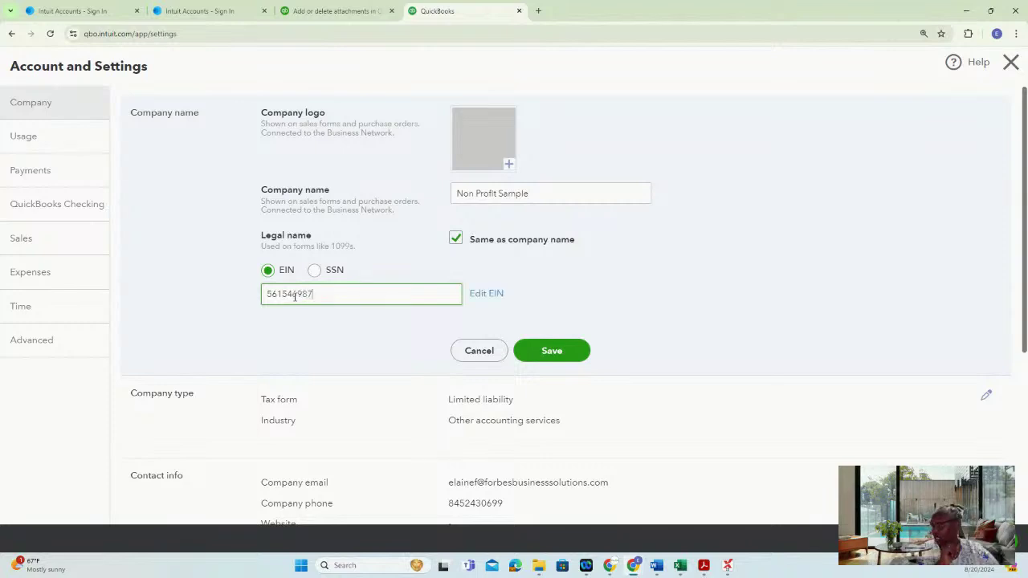
pyautogui.click(565, 354)
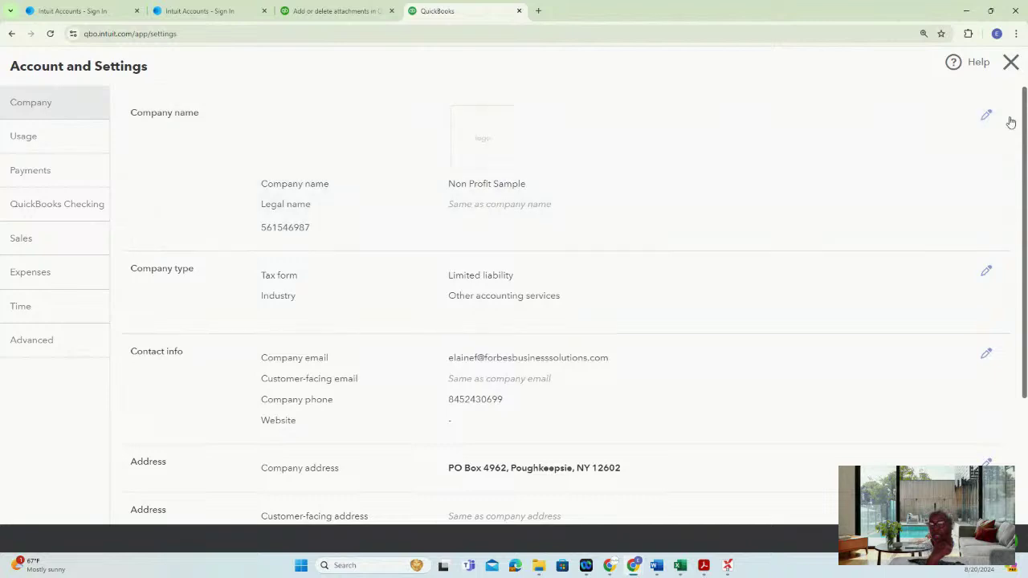
# Reopen the company name details and keep the legal name the same as the company name
pyautogui.click(985, 117)
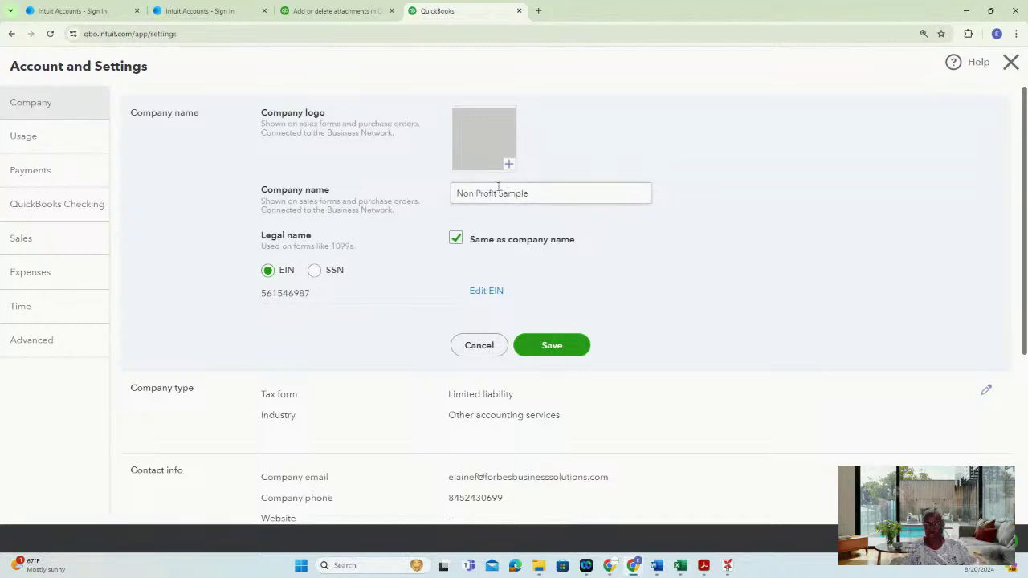
pyautogui.click(457, 242)
pyautogui.click(454, 258)
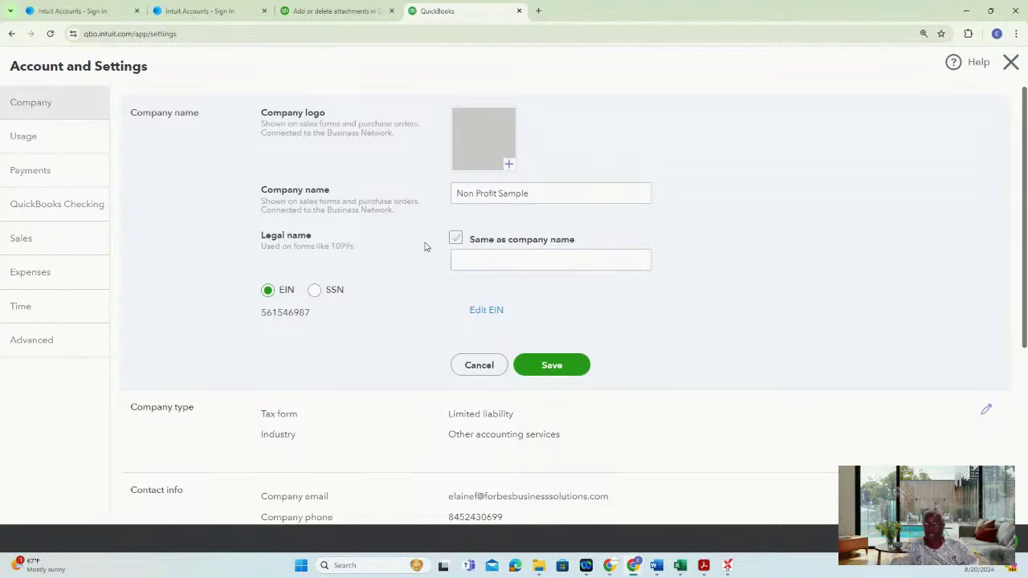
pyautogui.click(456, 239)
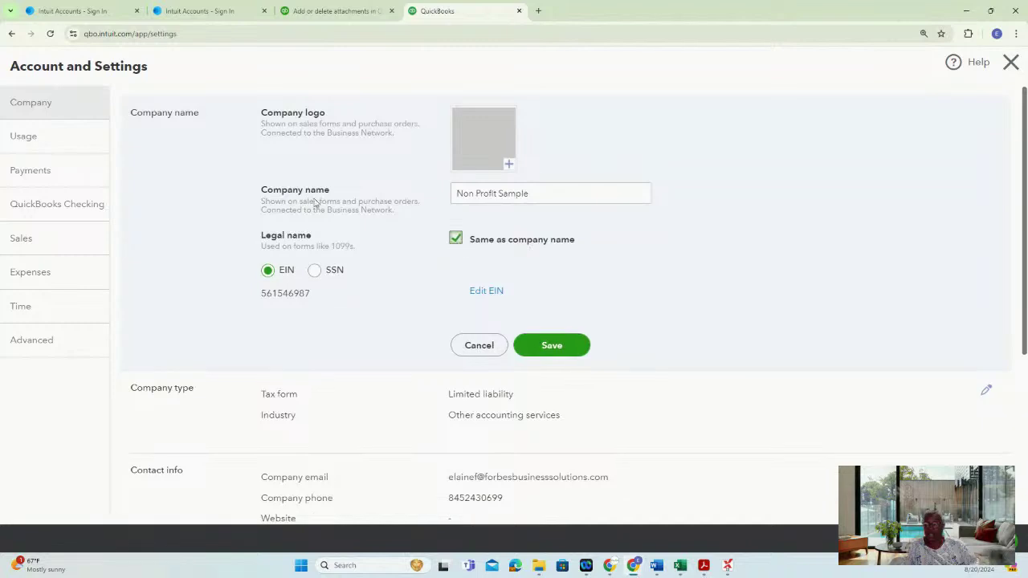
# Upload the 'Copy of [TEMPLATE] Google Forms Banner' image from Downloads and save it as the company logo
pyautogui.click(506, 169)
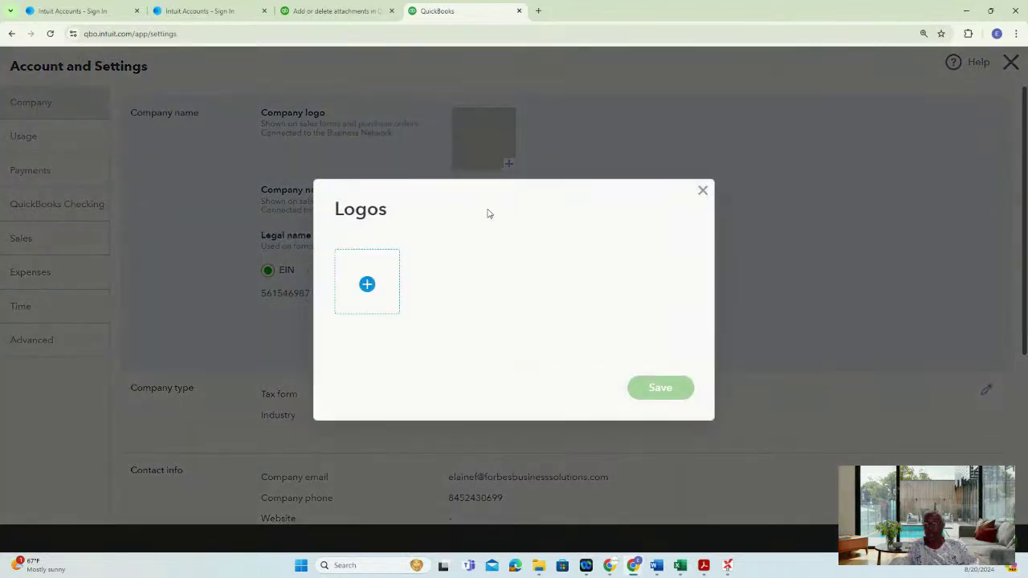
pyautogui.click(366, 283)
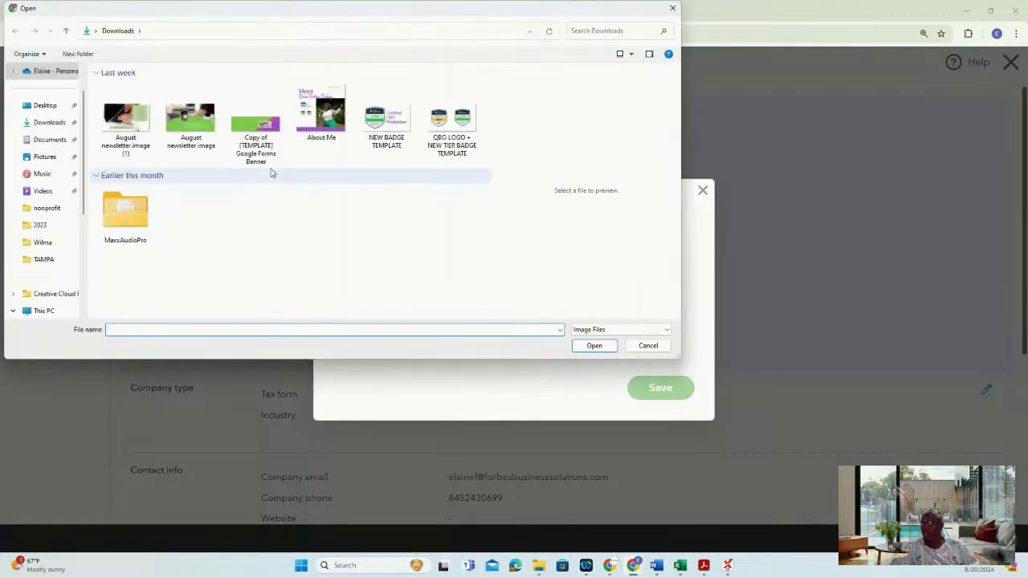
pyautogui.click(261, 132)
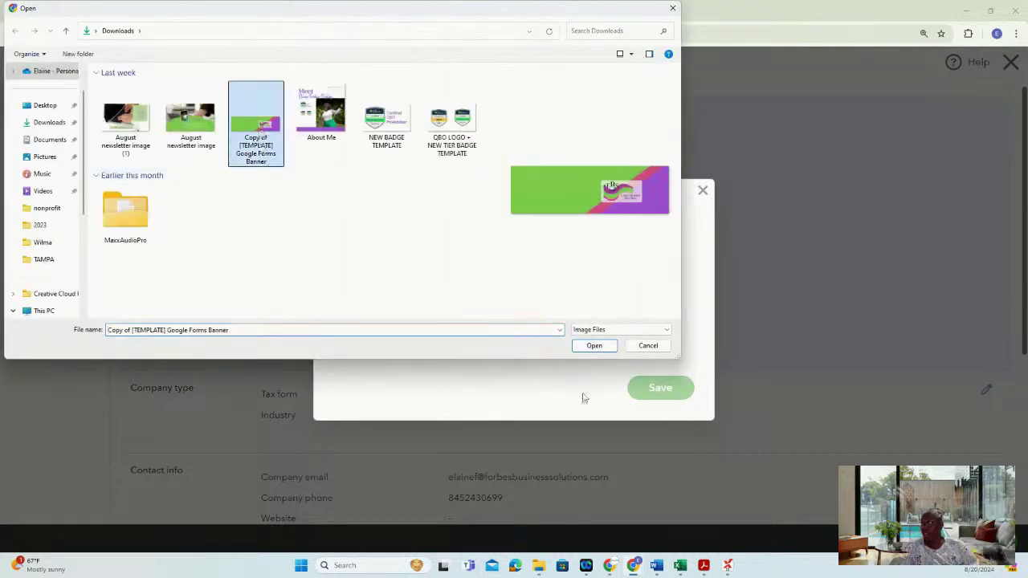
pyautogui.click(594, 346)
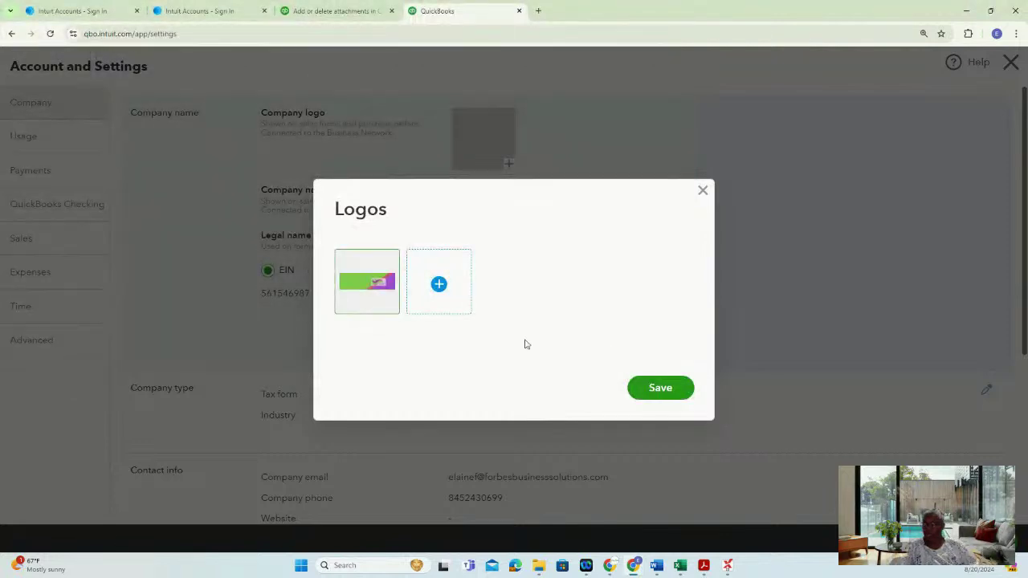
pyautogui.click(661, 388)
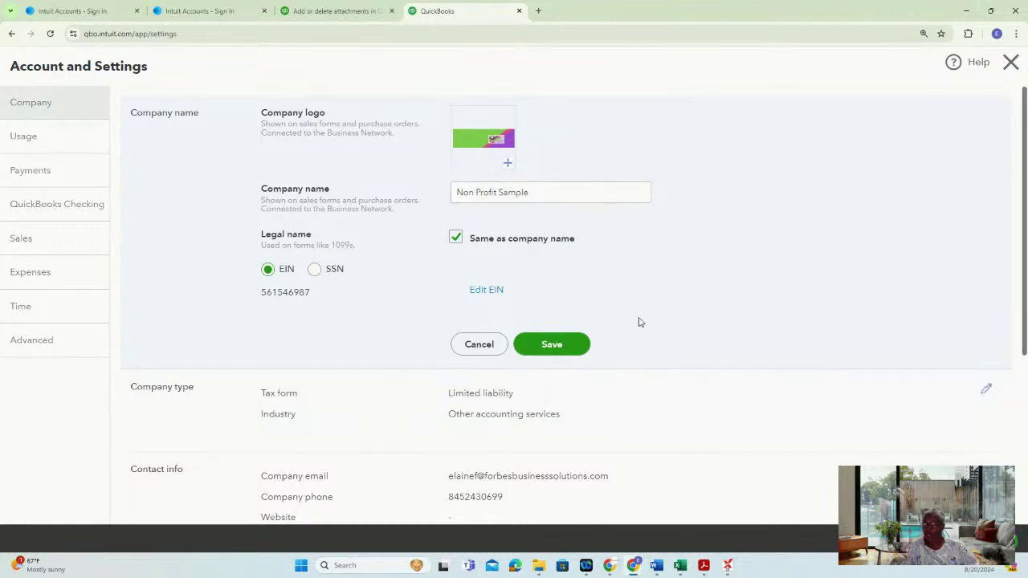
# Discard the unsaved company name changes and save the company type unchanged
pyautogui.scroll(-1, 704, 316)
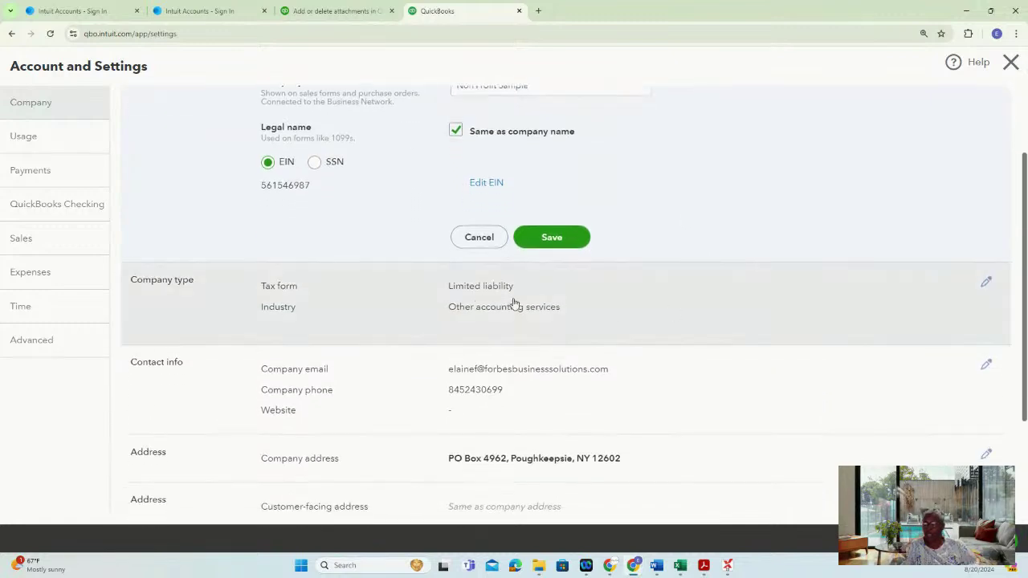
pyautogui.click(985, 286)
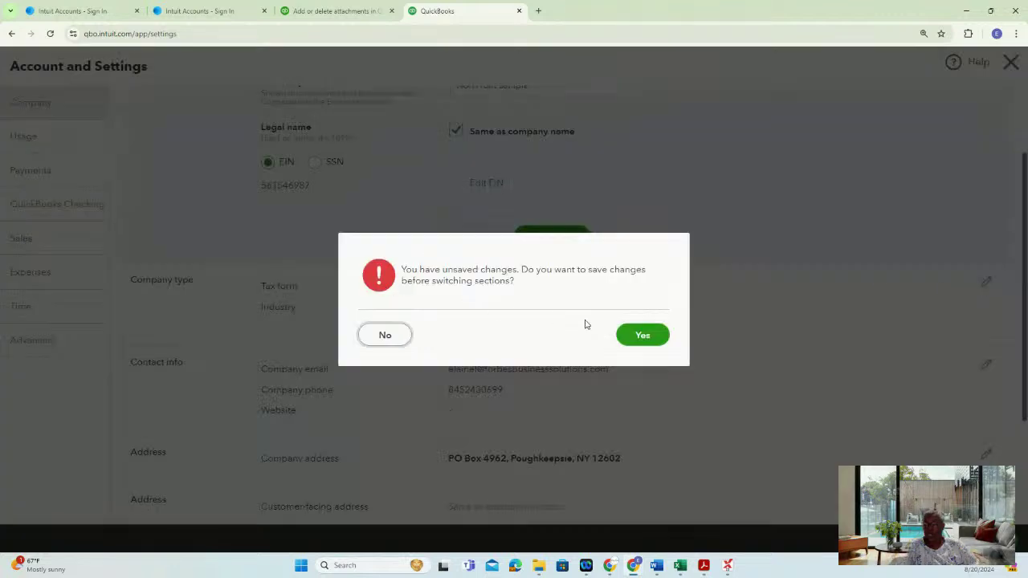
pyautogui.click(376, 345)
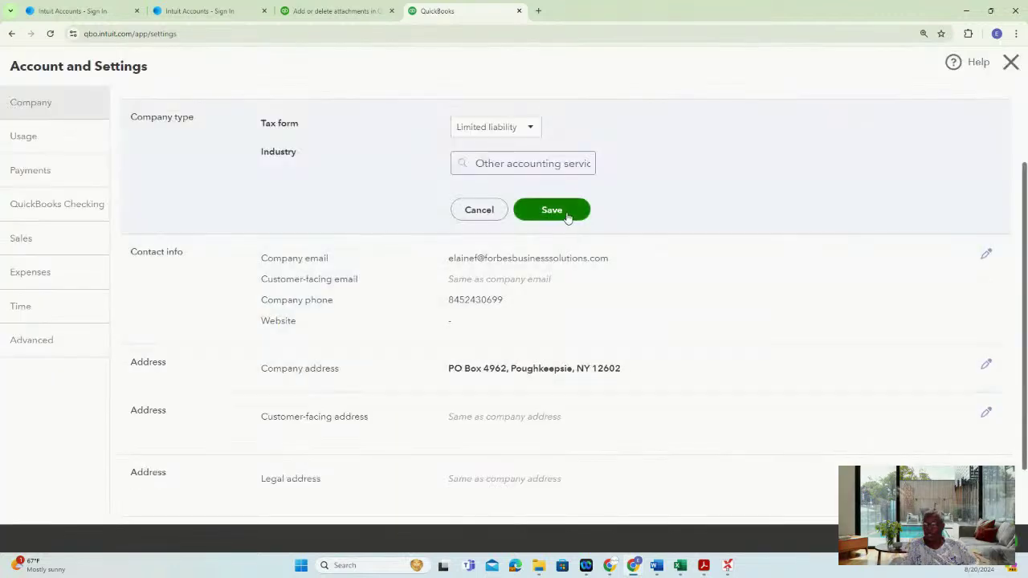
pyautogui.click(567, 219)
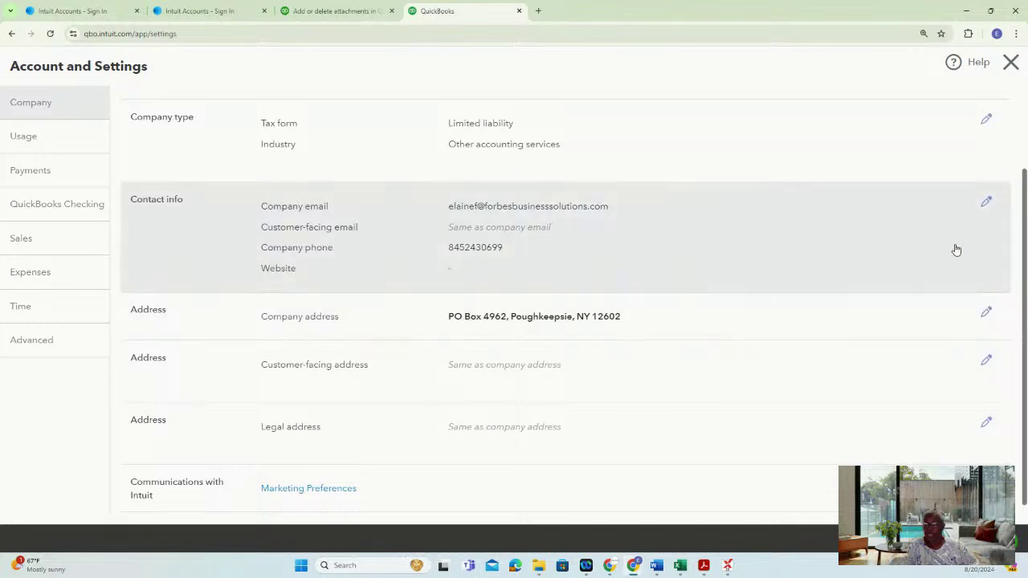
# Replace the PO box digits in the street address with 000 and save the address
pyautogui.click(987, 315)
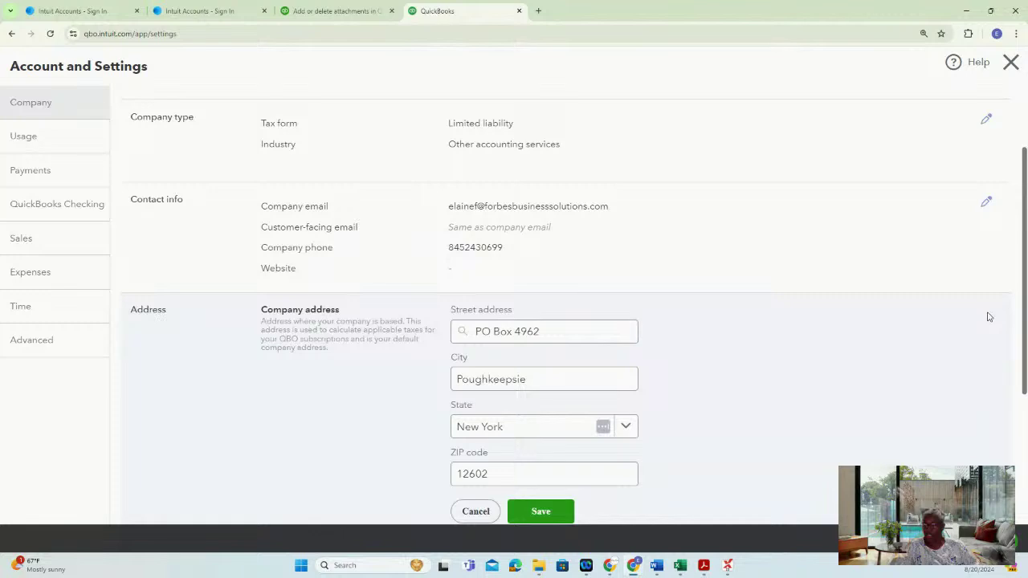
pyautogui.moveTo(560, 332); pyautogui.dragTo(421, 331)
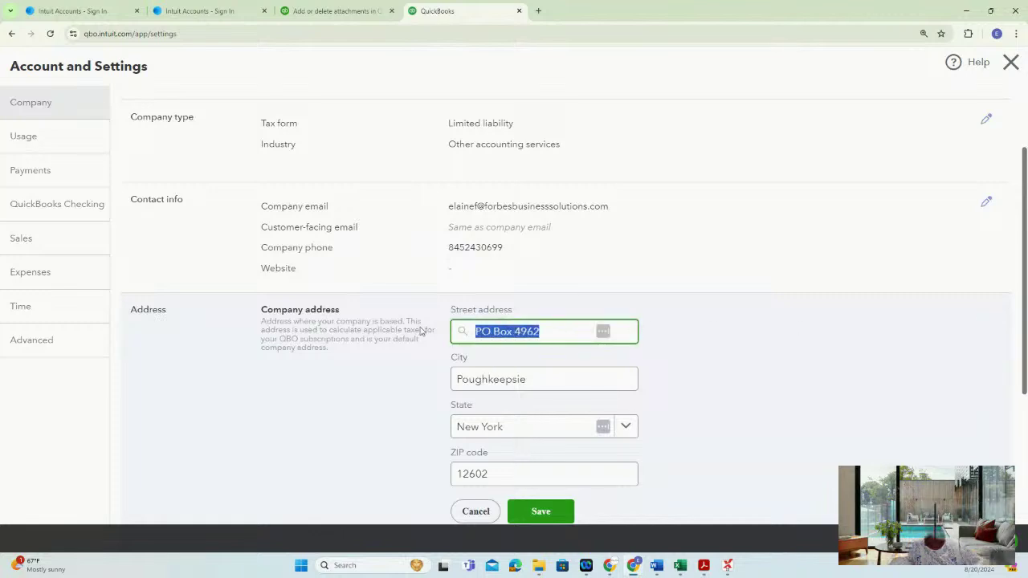
pyautogui.click(551, 340)
pyautogui.moveTo(552, 338); pyautogui.dragTo(518, 338)
pyautogui.write('0000')
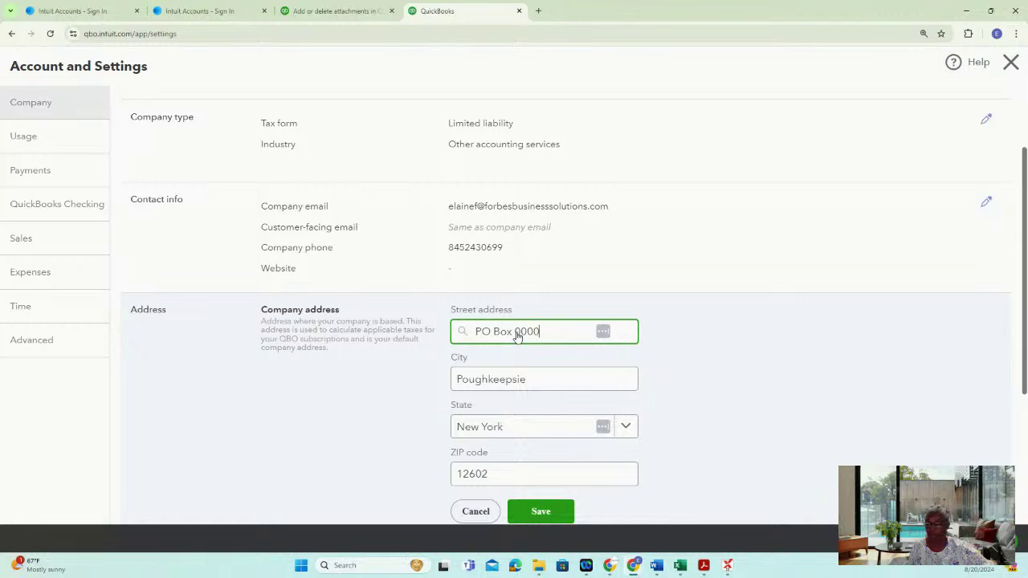
pyautogui.scroll(-2, 518, 338)
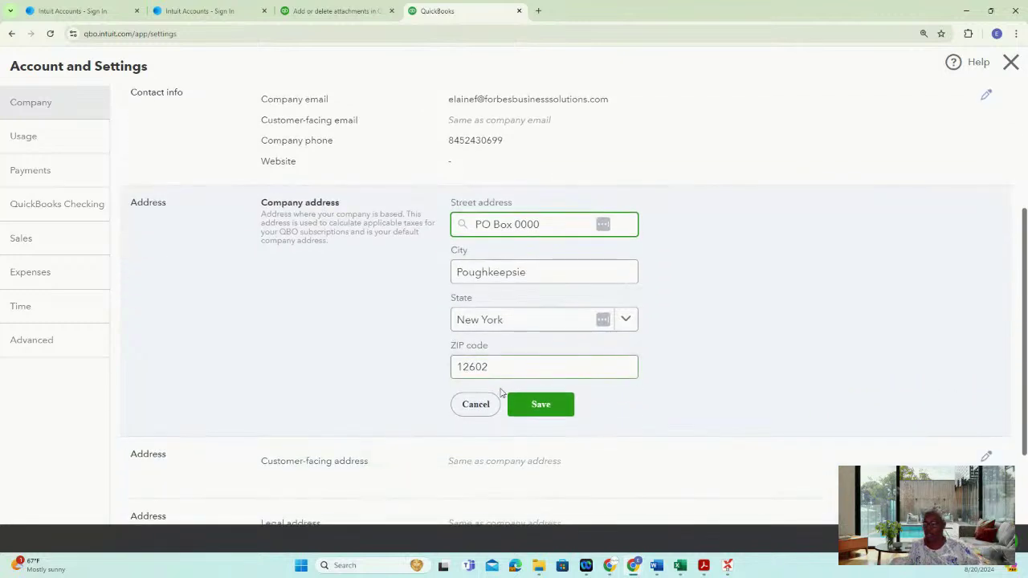
pyautogui.click(541, 408)
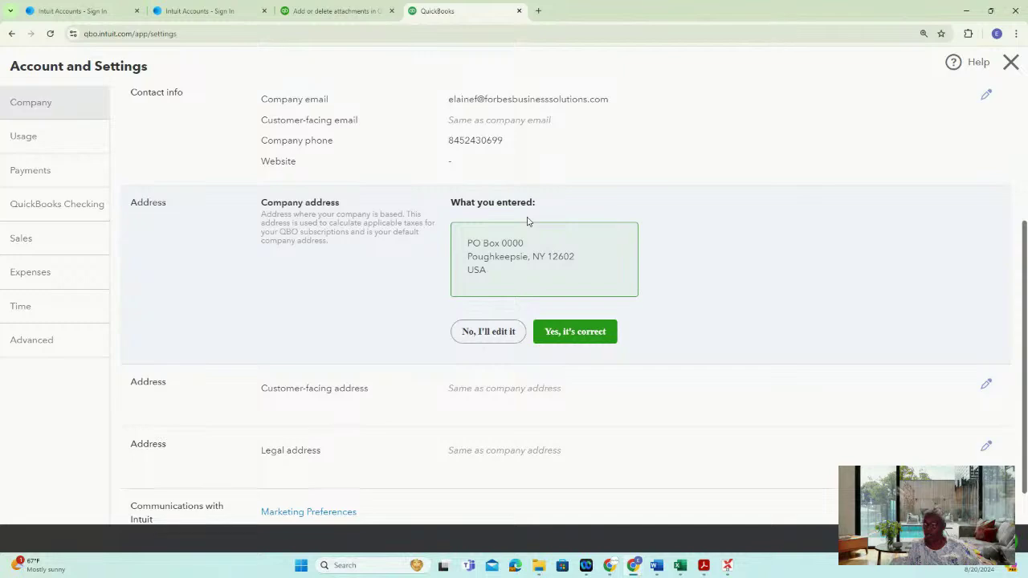
# Confirm the placeholder address as correct and resave it, reconfirming after one more edit pass
pyautogui.click(586, 332)
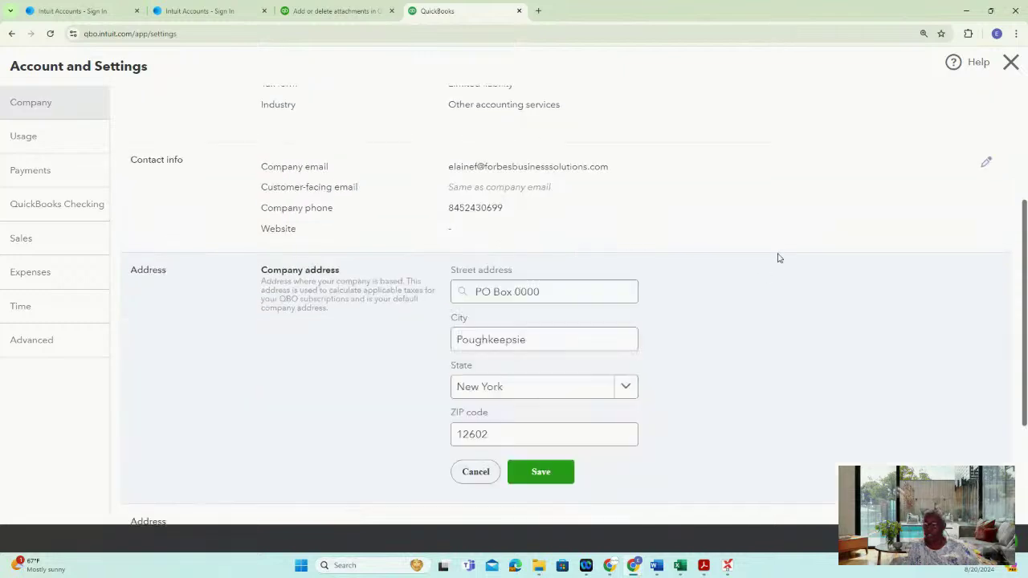
pyautogui.scroll(-1, 808, 416)
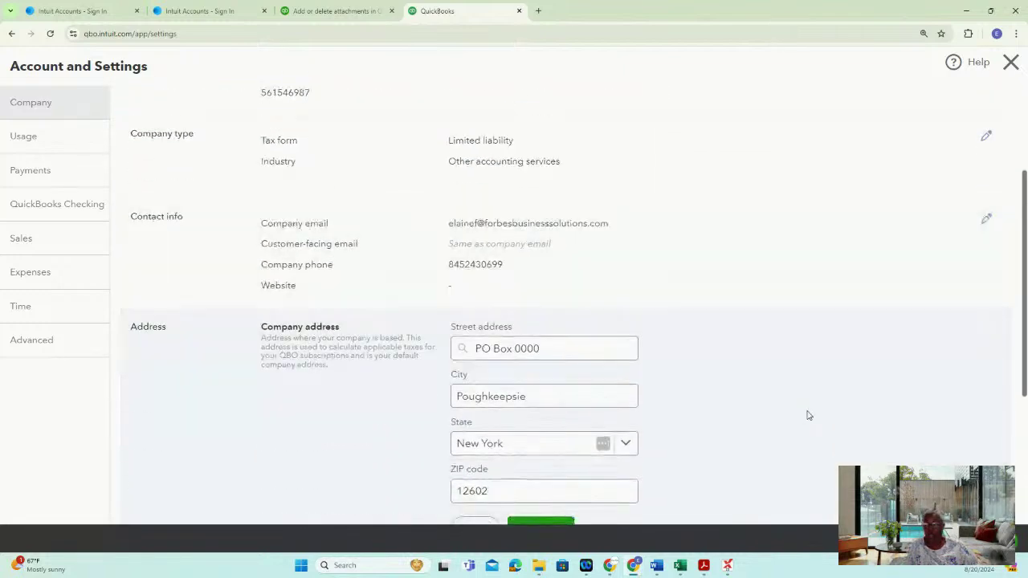
pyautogui.scroll(-1, 815, 384)
pyautogui.scroll(-1, 819, 361)
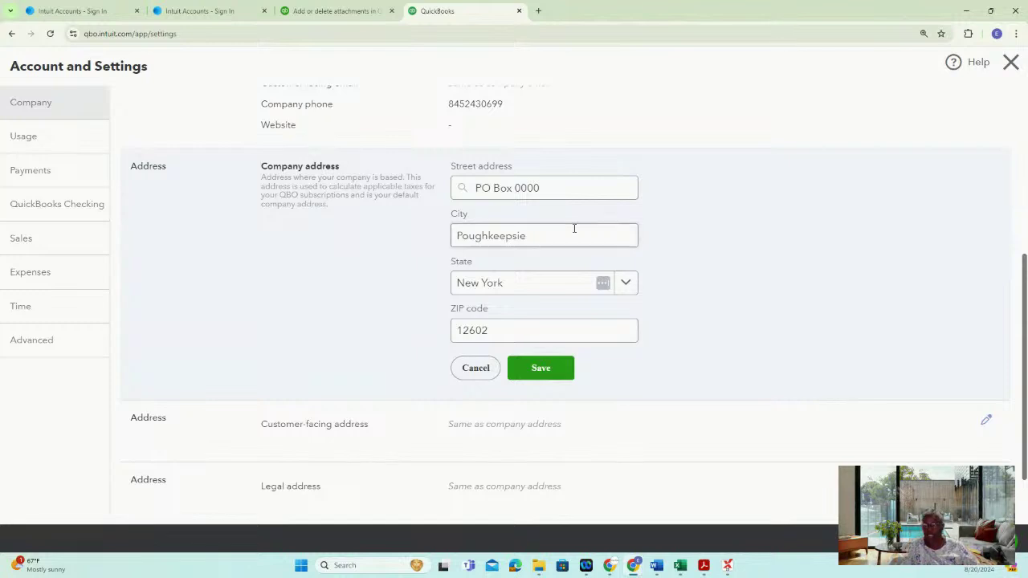
pyautogui.click(522, 374)
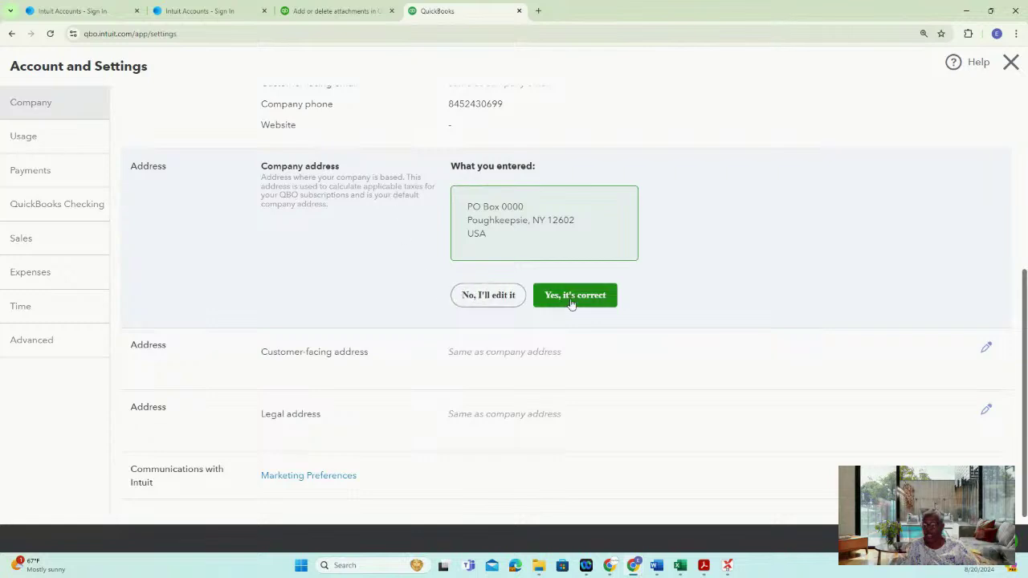
pyautogui.click(486, 302)
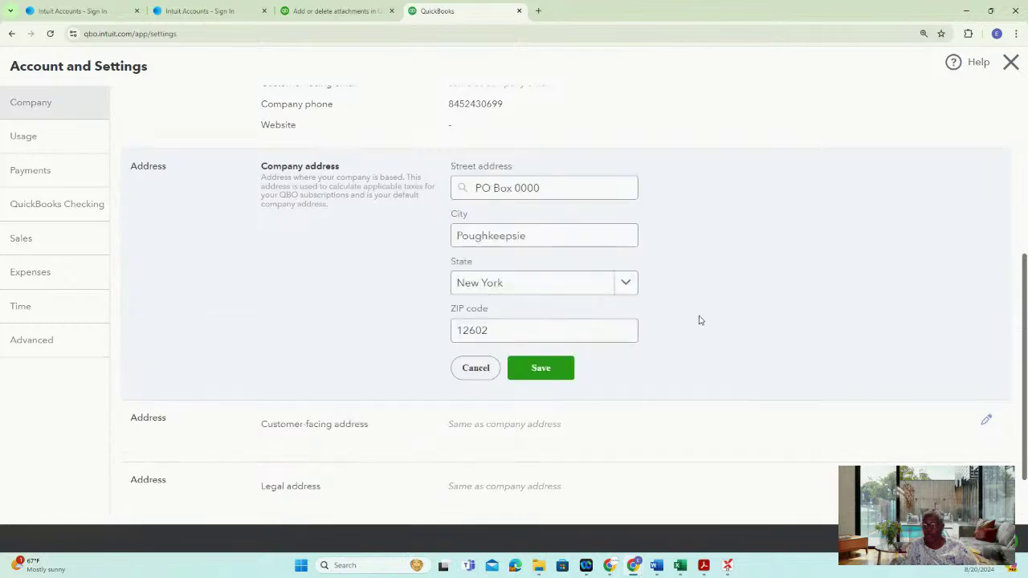
pyautogui.click(557, 369)
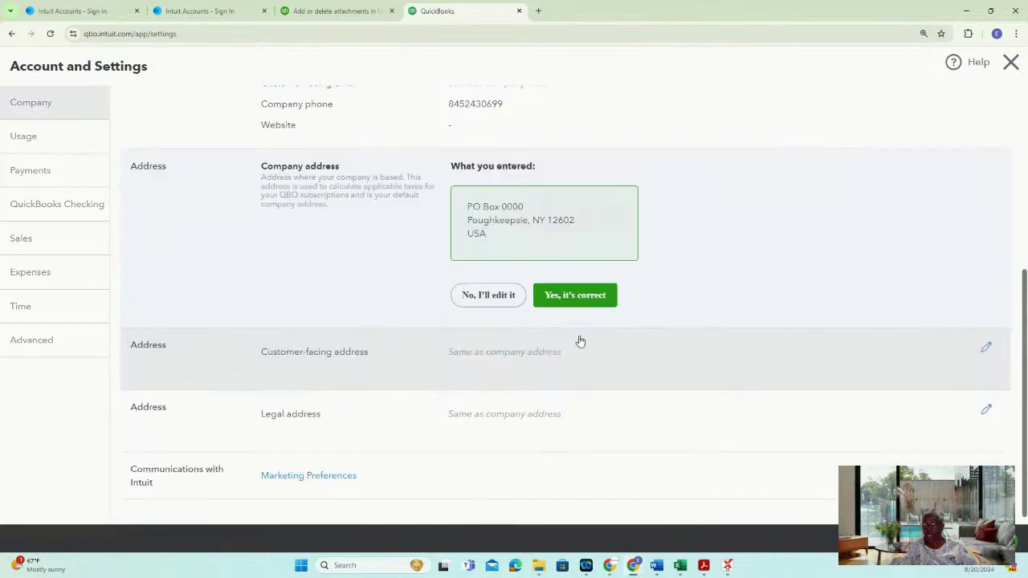
pyautogui.click(598, 305)
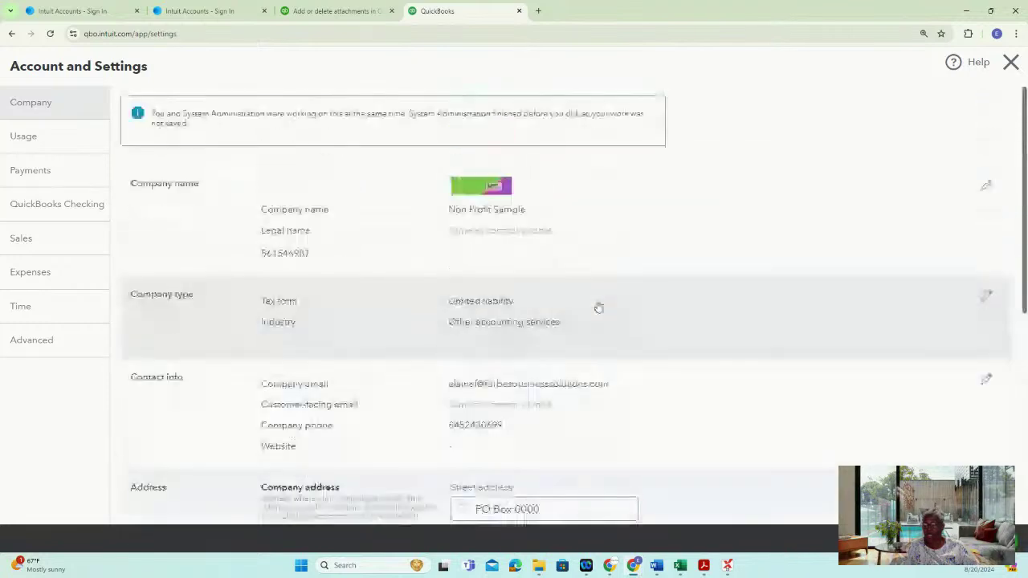
pyautogui.scroll(-4, 674, 329)
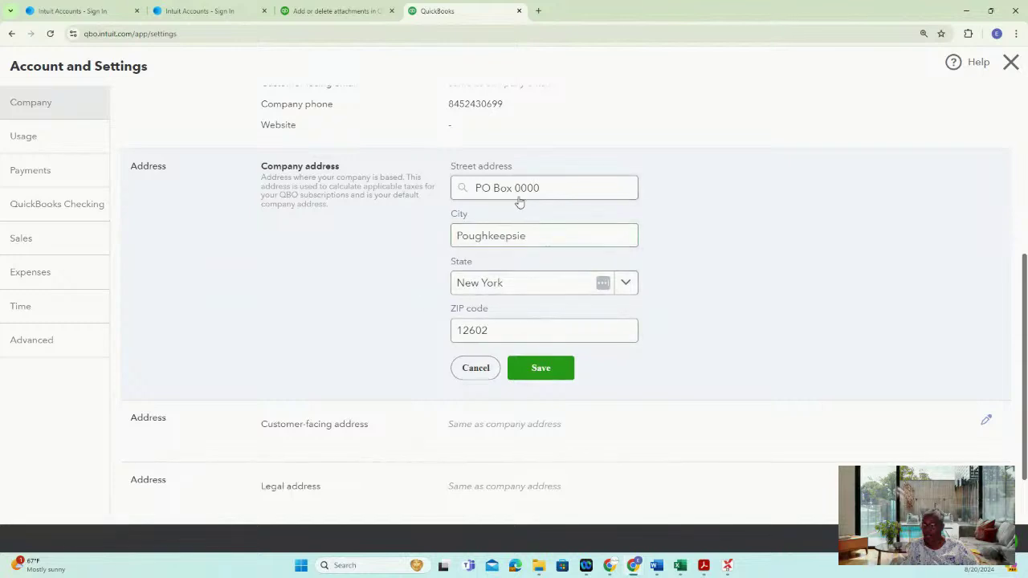
pyautogui.click(550, 191)
pyautogui.moveTo(548, 191); pyautogui.dragTo(516, 191)
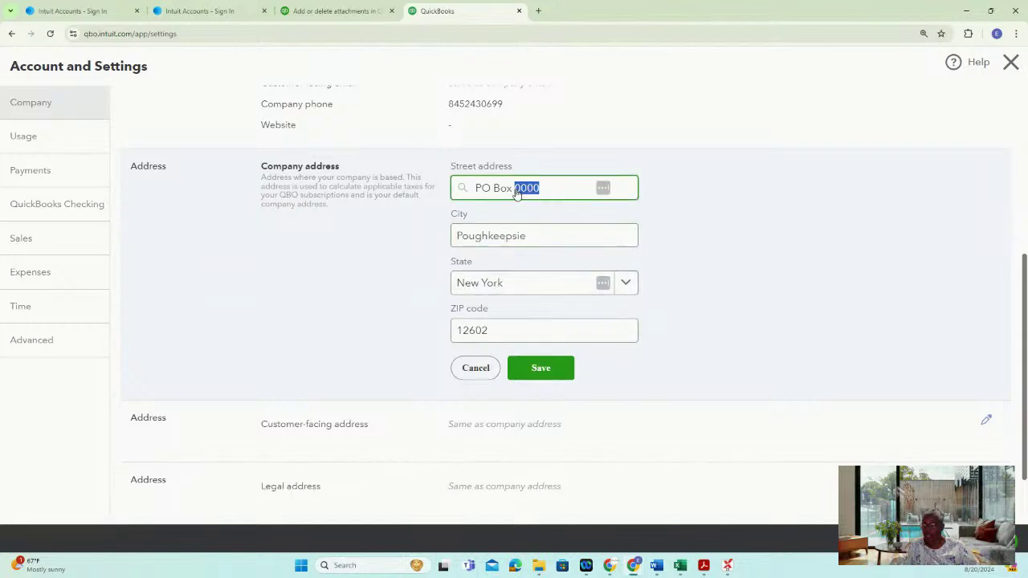
pyautogui.write('4962')
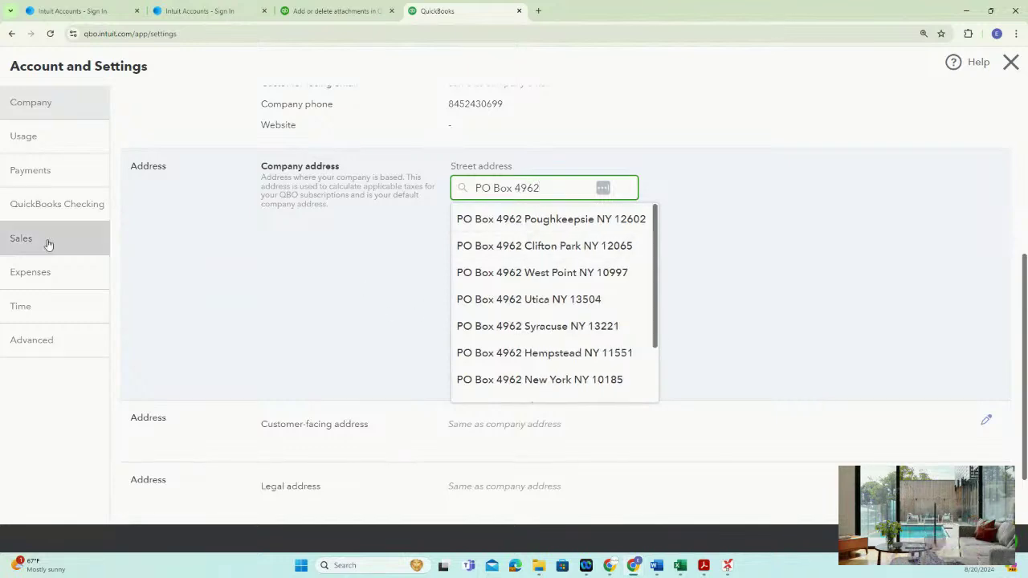
pyautogui.click(586, 221)
pyautogui.click(558, 380)
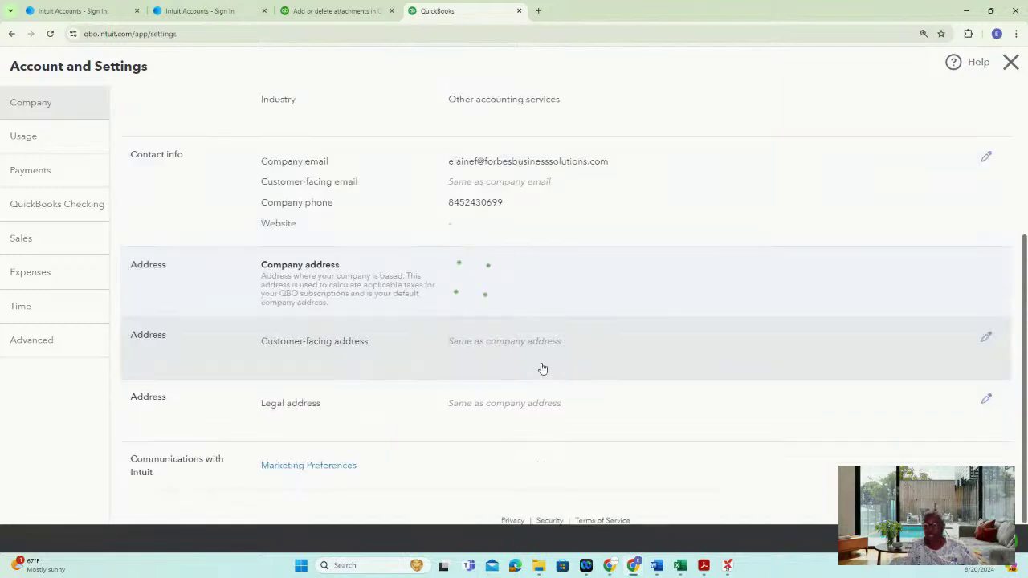
pyautogui.scroll(-5, 774, 375)
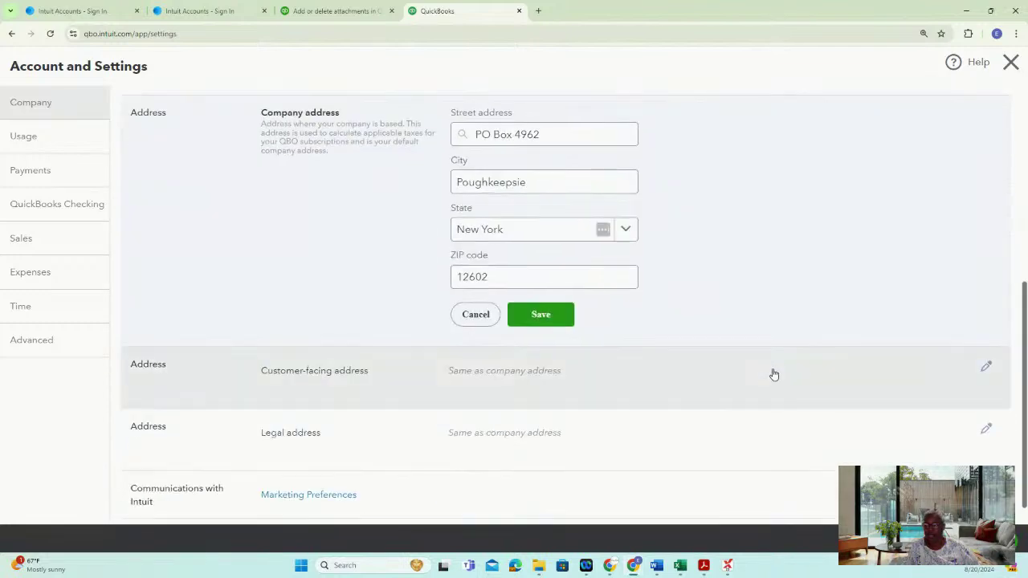
pyautogui.click(546, 317)
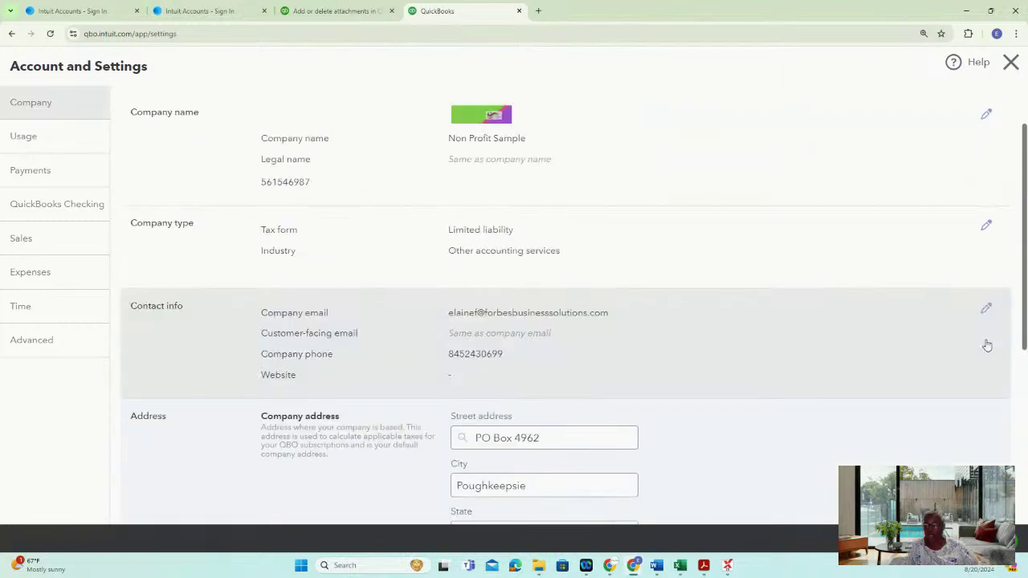
pyautogui.scroll(-4, 916, 353)
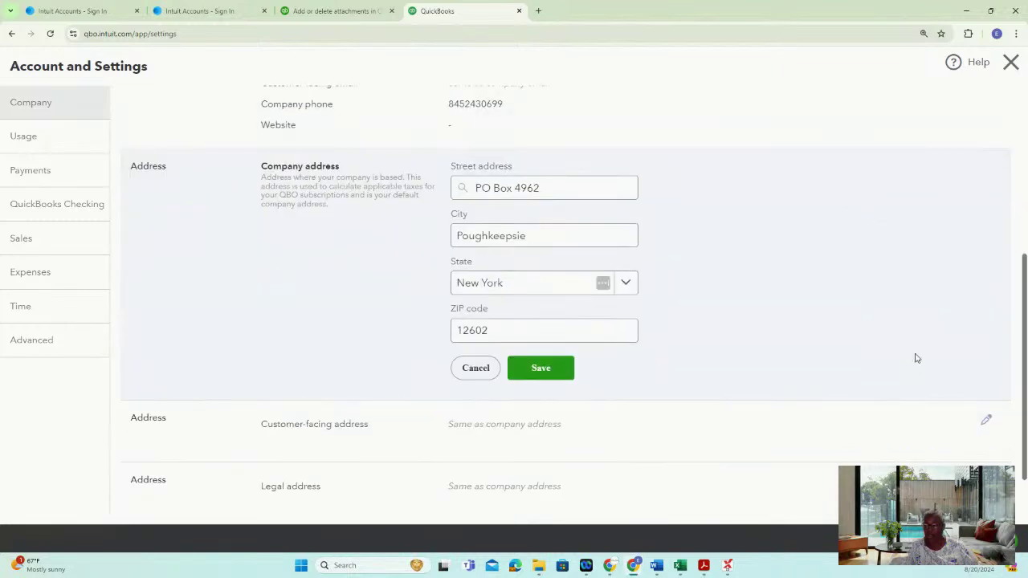
pyautogui.click(477, 371)
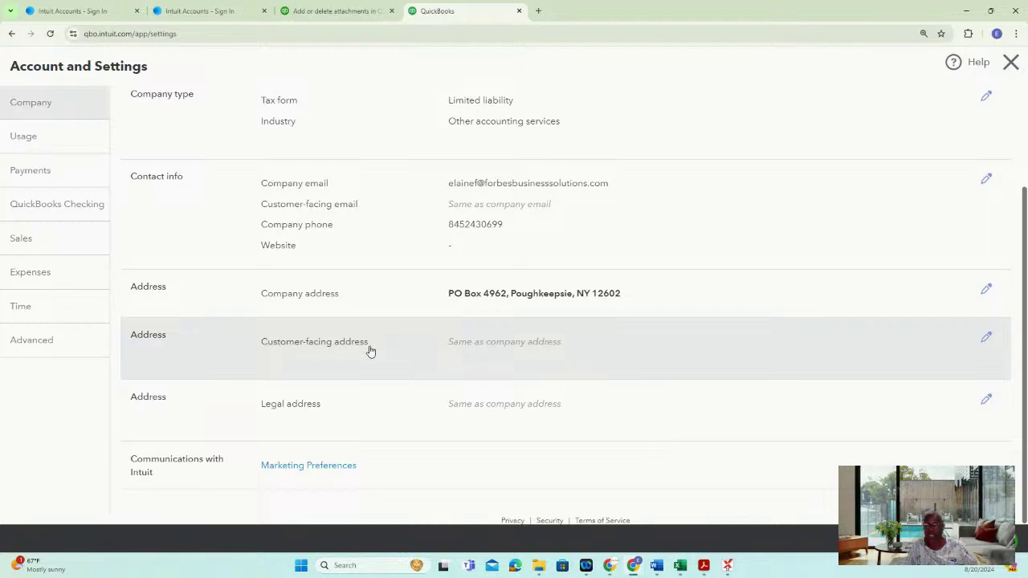
pyautogui.click(988, 338)
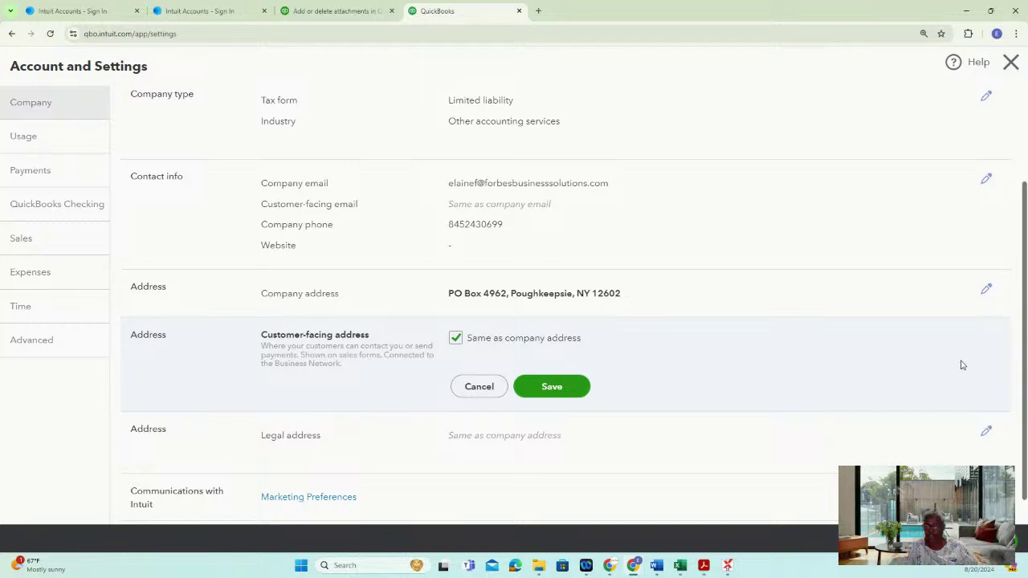
pyautogui.click(482, 390)
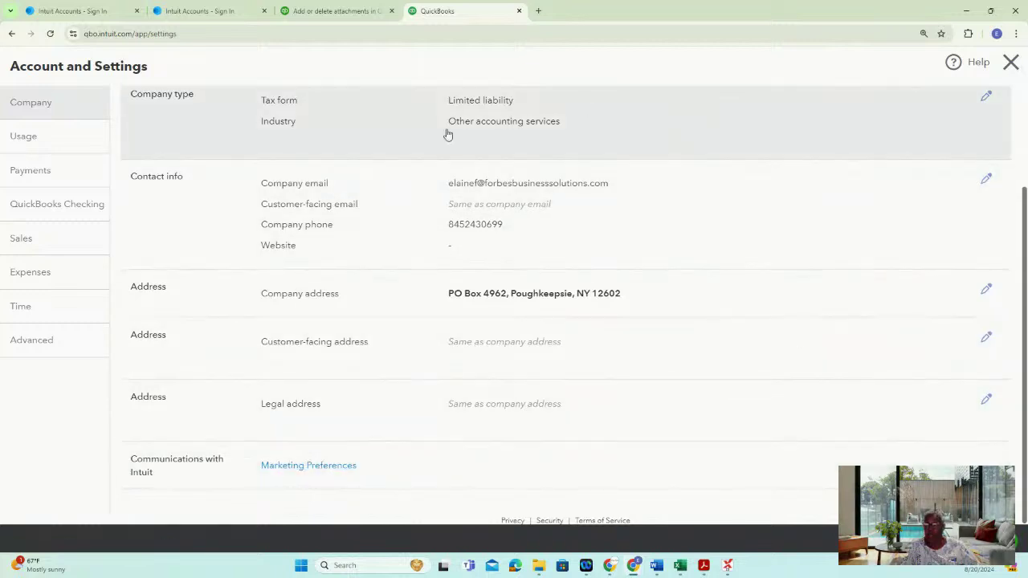
pyautogui.click(1010, 62)
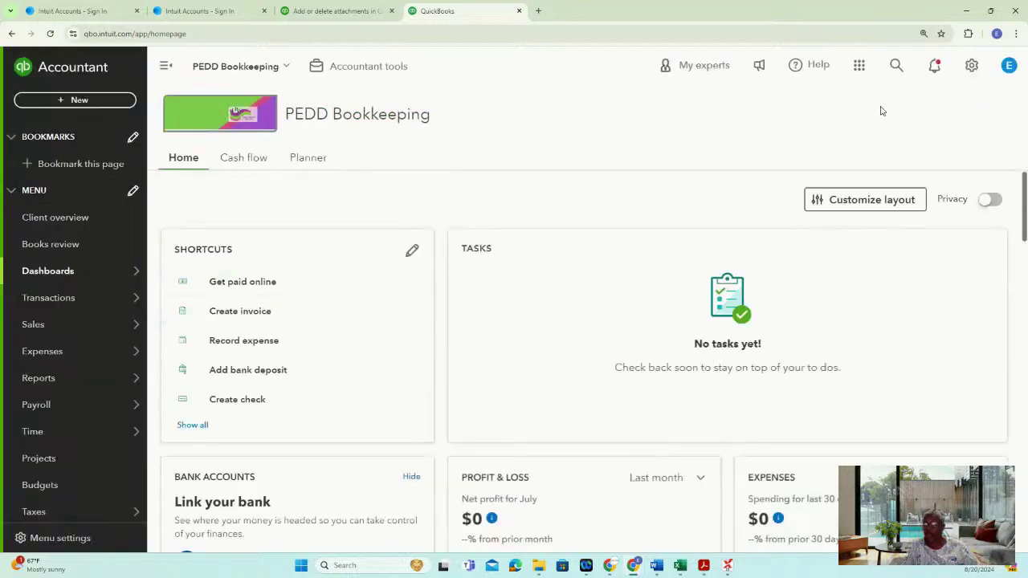
pyautogui.click(972, 67)
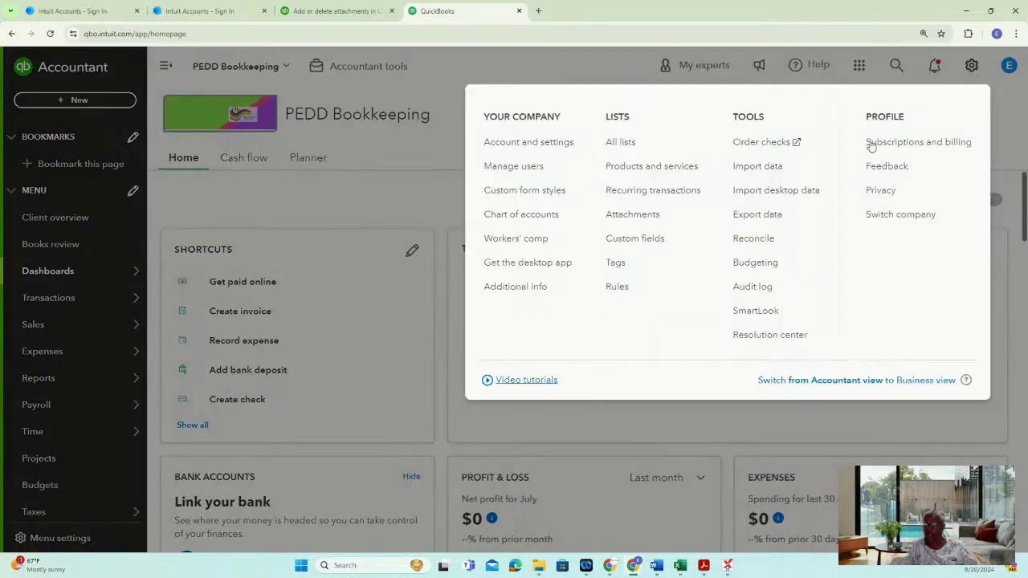
pyautogui.click(522, 143)
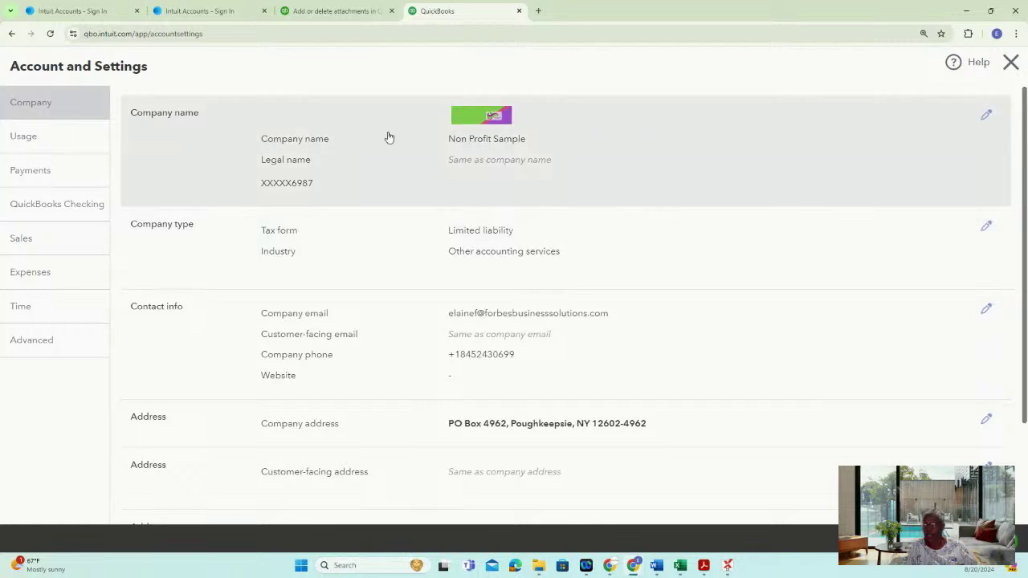
pyautogui.click(62, 138)
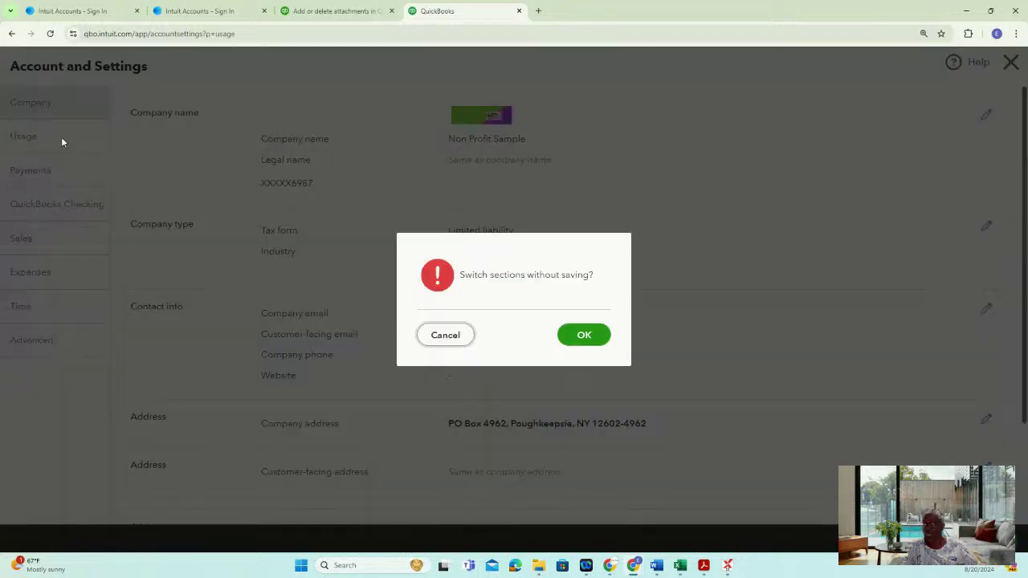
pyautogui.click(449, 338)
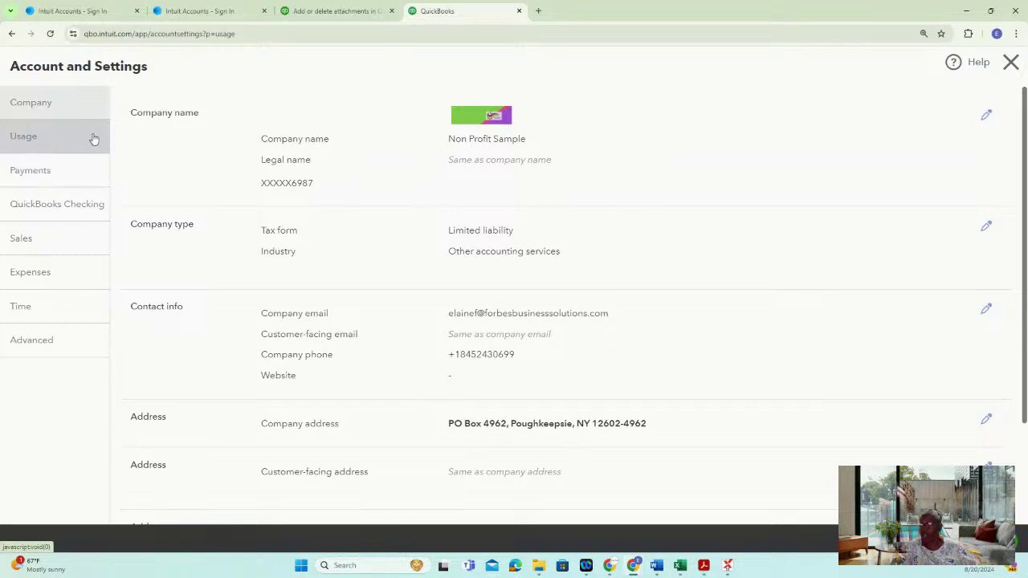
pyautogui.click(52, 170)
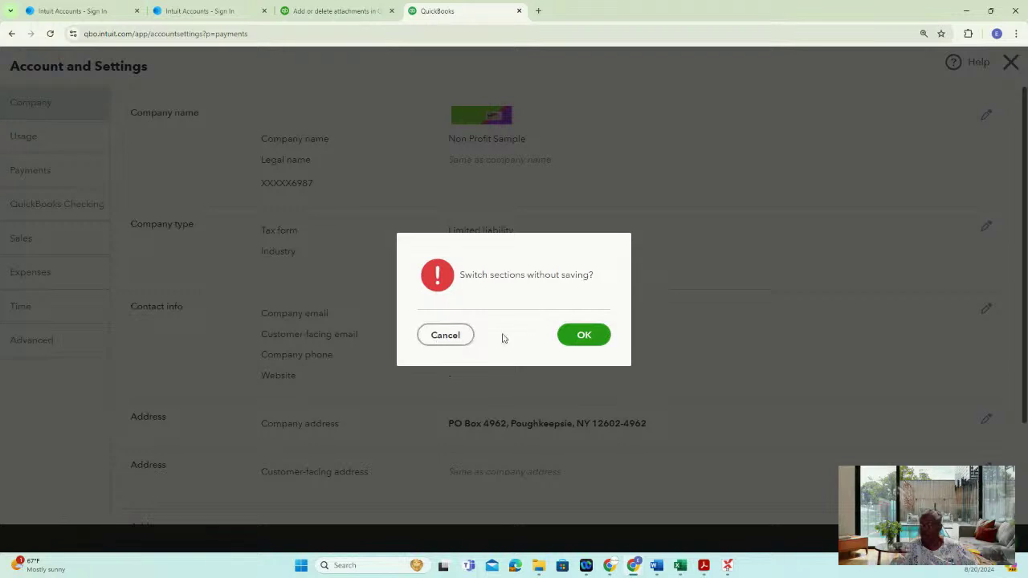
pyautogui.click(584, 337)
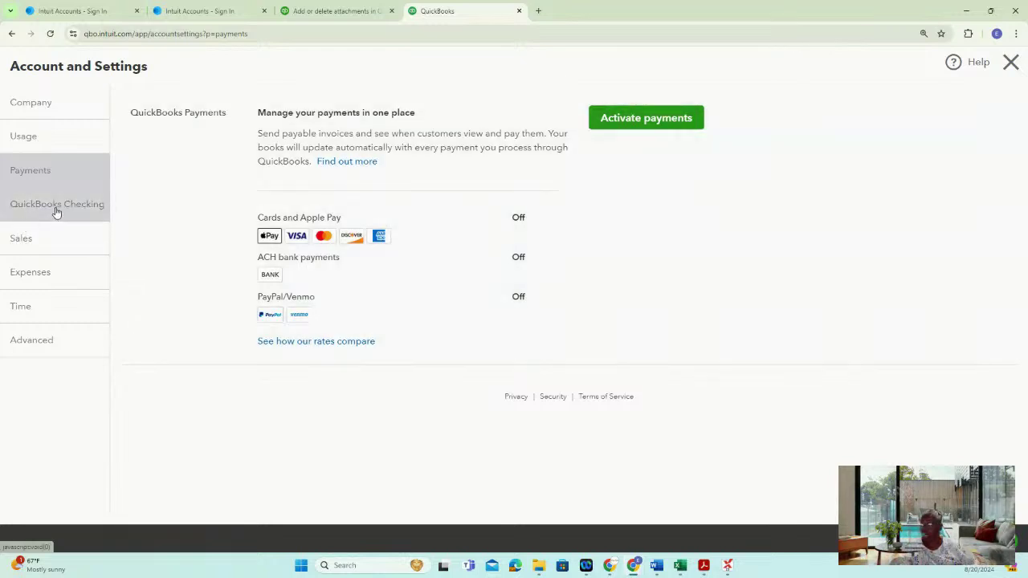
pyautogui.click(56, 206)
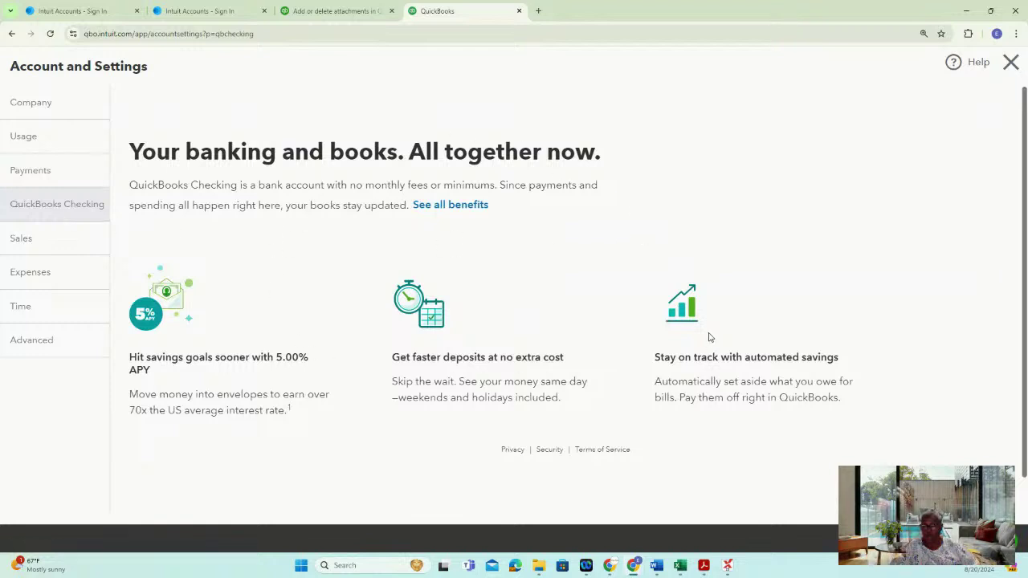
pyautogui.click(54, 248)
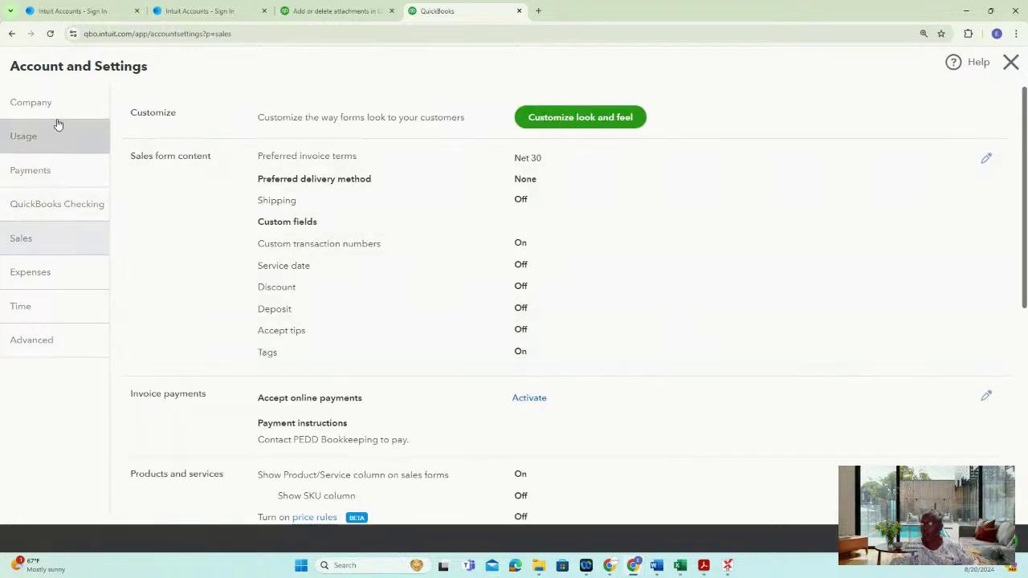
pyautogui.click(50, 104)
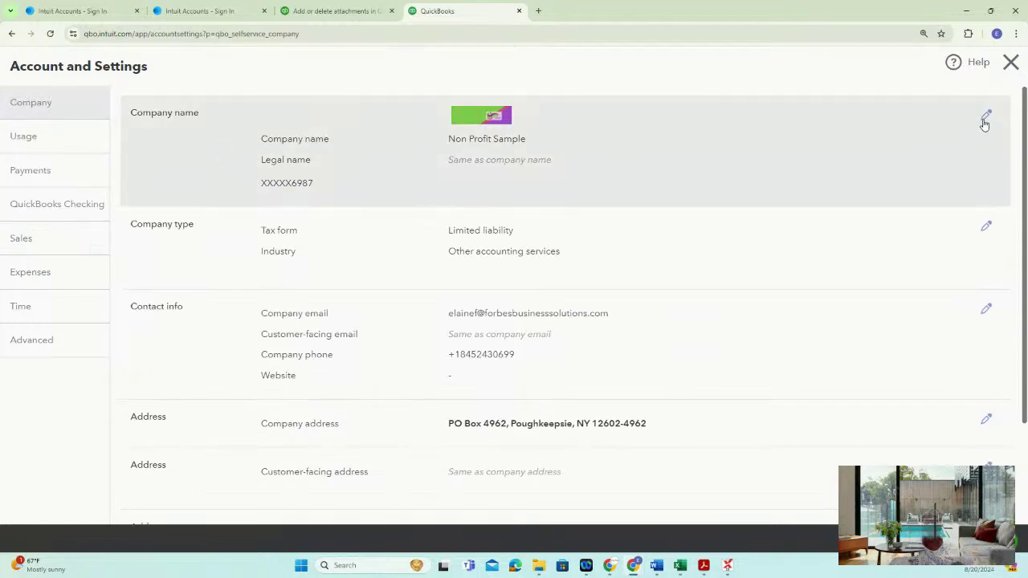
# Set the company type tax form to Nonprofit organization (Form 990)
pyautogui.click(987, 228)
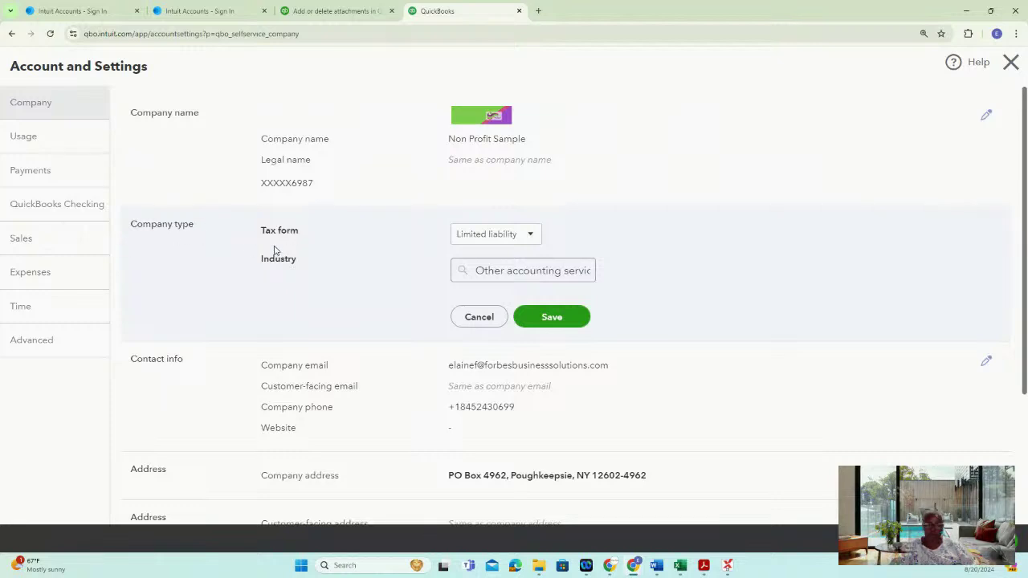
pyautogui.click(531, 238)
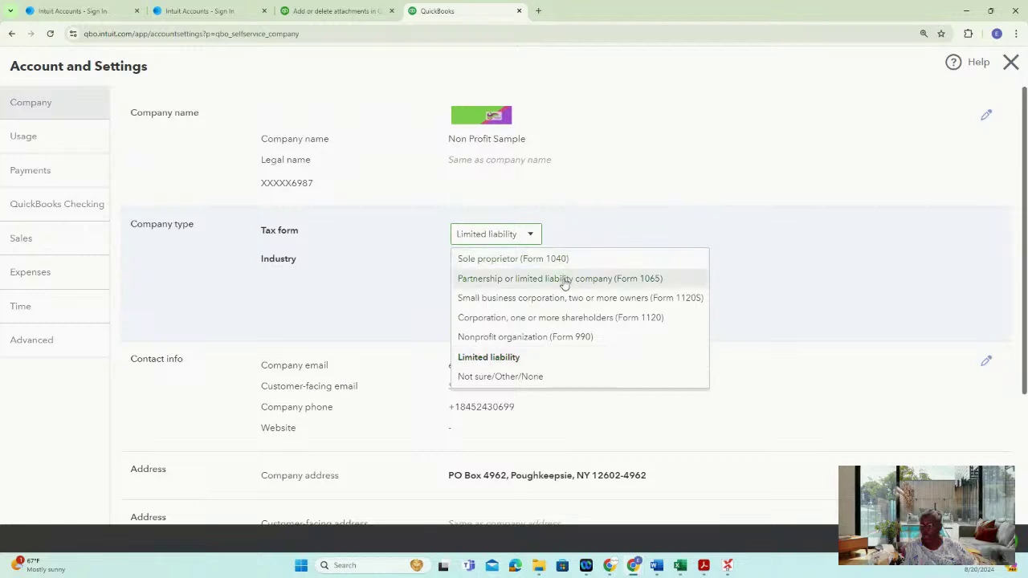
pyautogui.click(541, 337)
# Search industries ('ser', 'huma'), pick Environment, conservation and wildlife organizations, then reselect that text
pyautogui.click(465, 268)
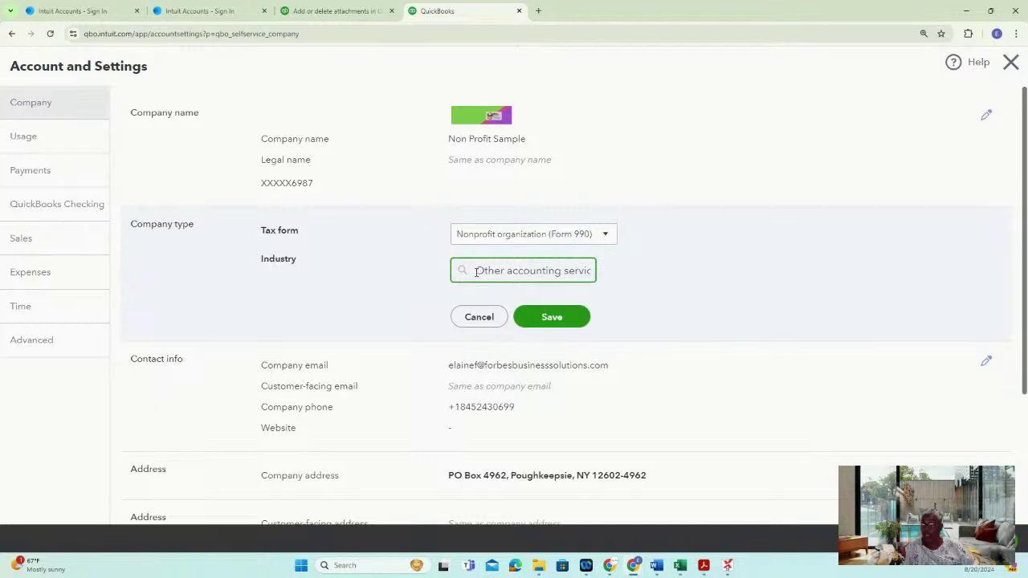
pyautogui.moveTo(475, 272); pyautogui.dragTo(617, 277)
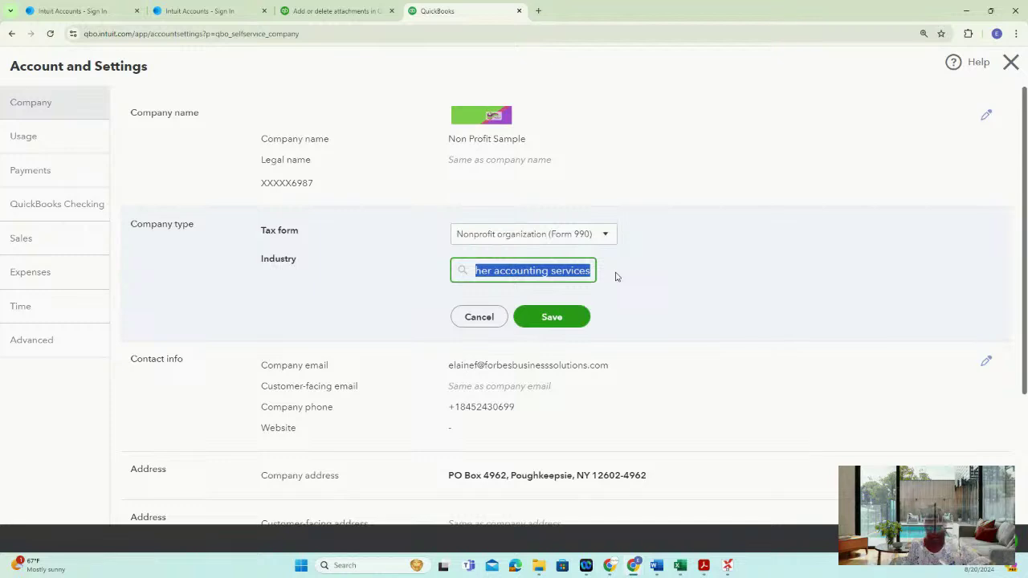
pyautogui.write('ser')
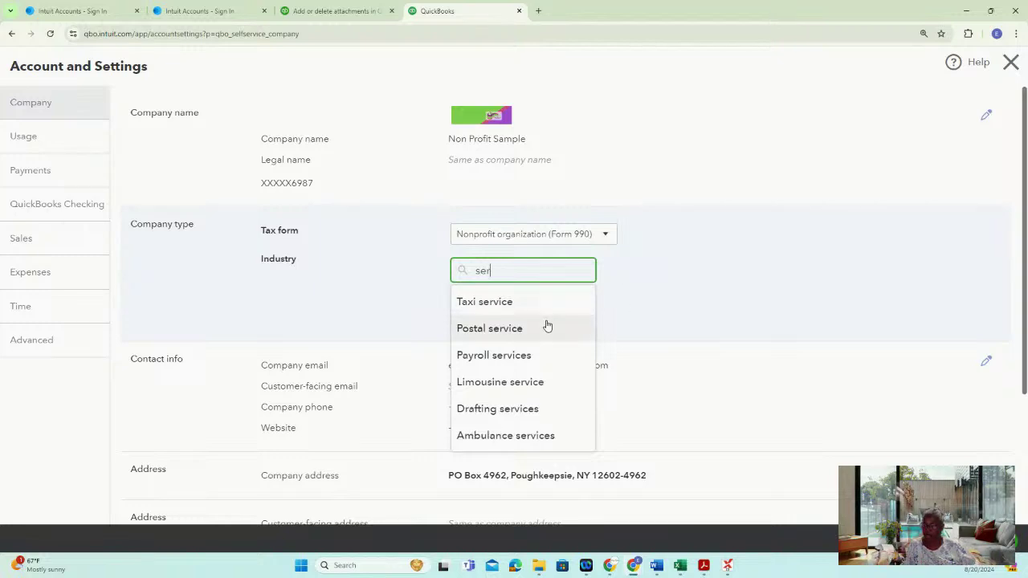
pyautogui.moveTo(509, 272); pyautogui.dragTo(456, 273)
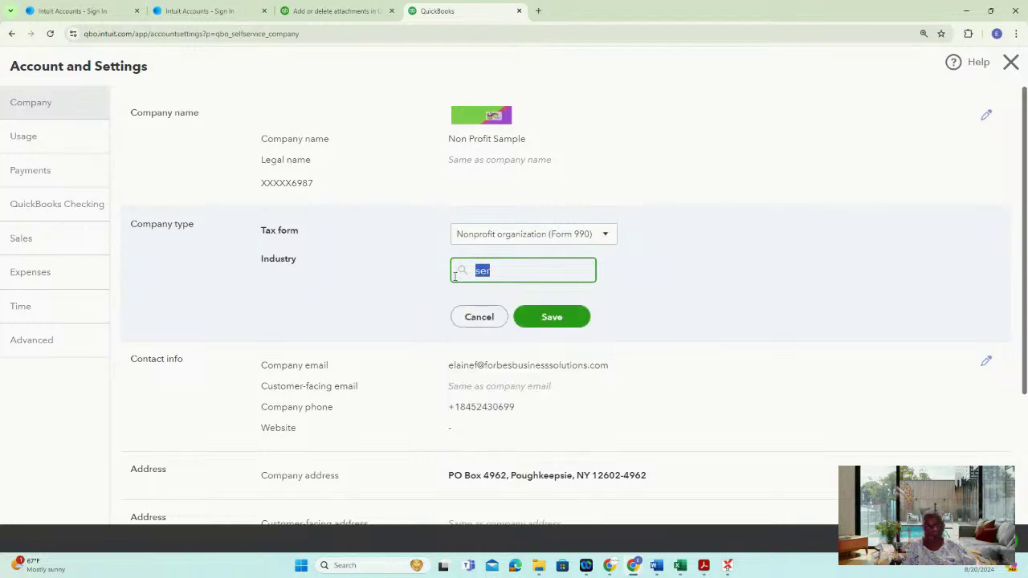
pyautogui.write('huma')
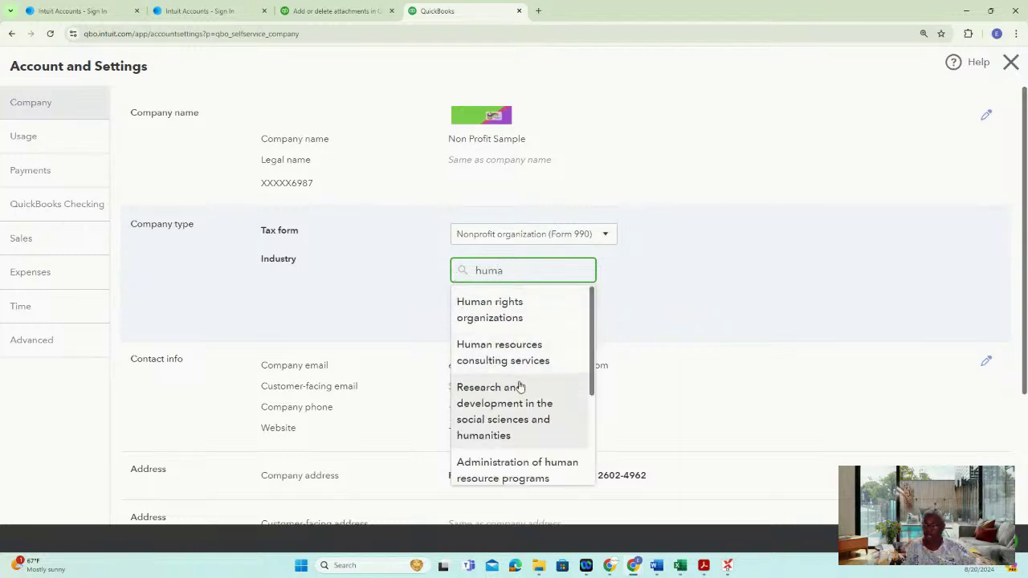
pyautogui.moveTo(593, 375); pyautogui.dragTo(596, 472)
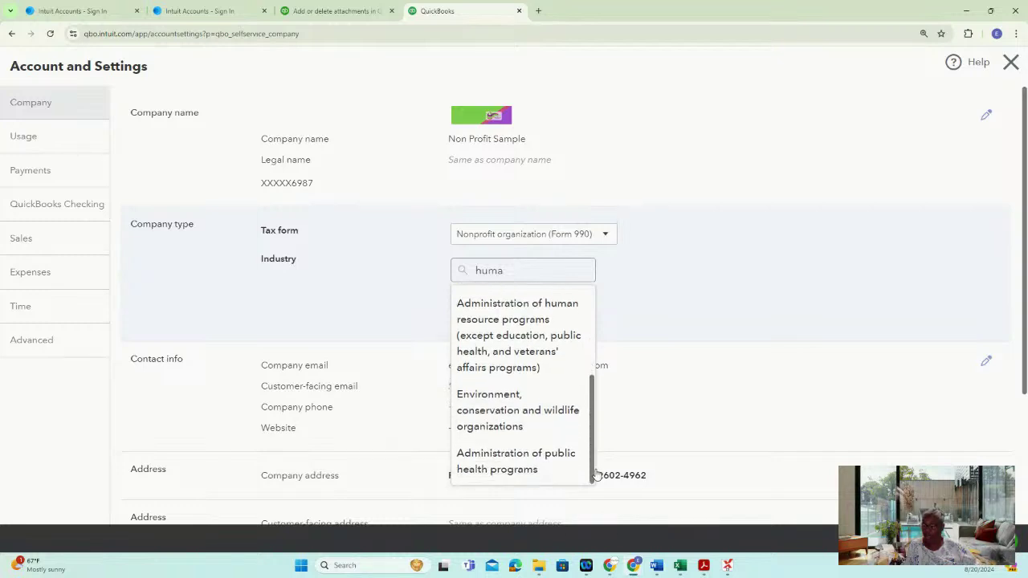
pyautogui.click(490, 412)
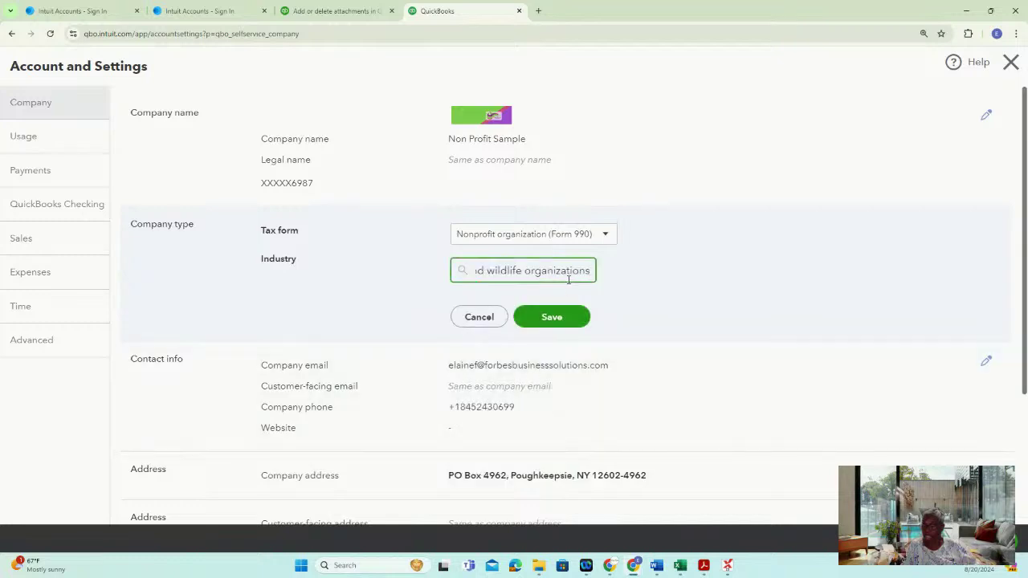
pyautogui.click(554, 272)
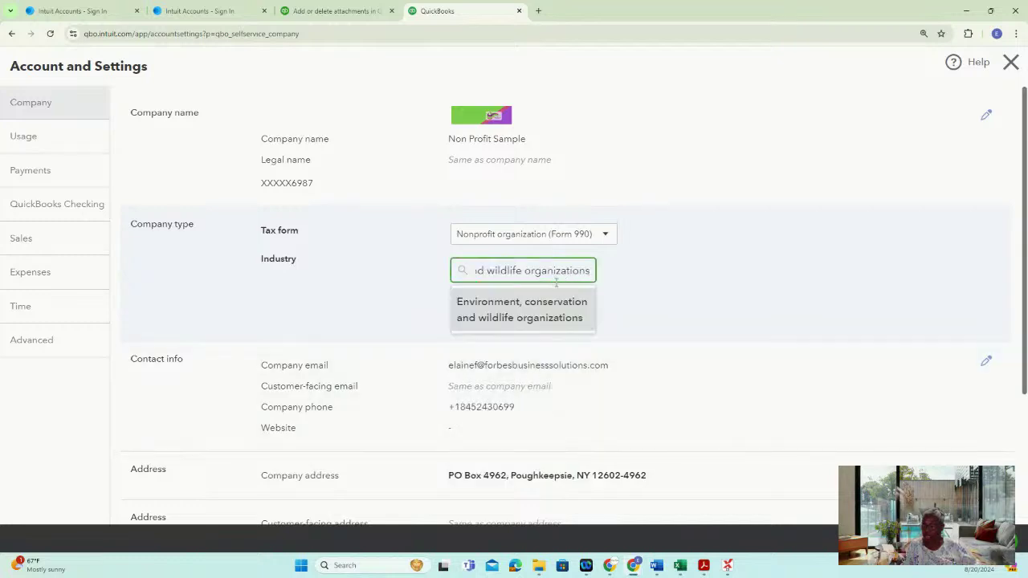
pyautogui.moveTo(593, 271); pyautogui.dragTo(340, 284)
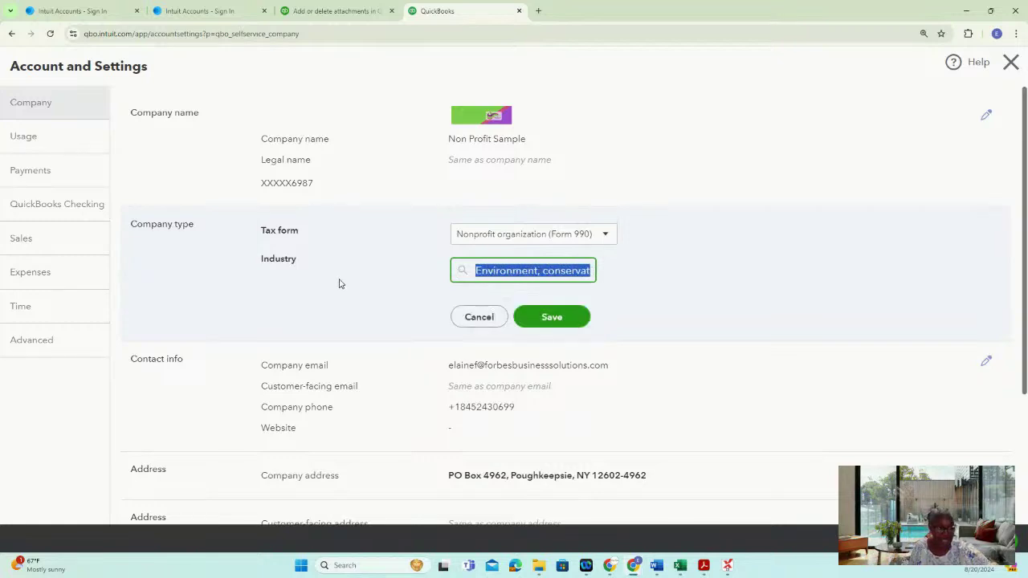
# Clear the industry and try searching 'Human and social' and then 'Health'
pyautogui.press('BackSpace')
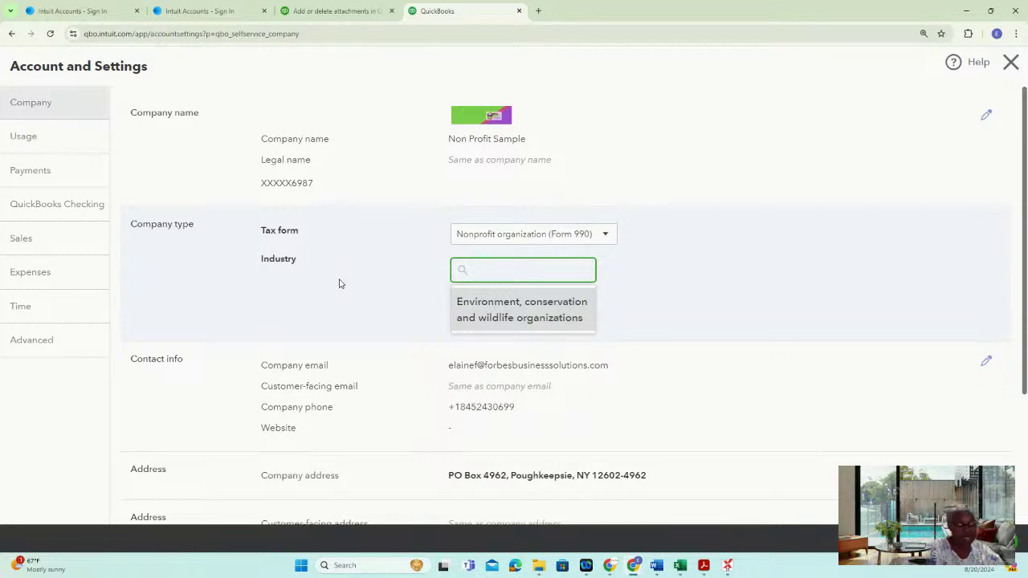
pyautogui.write('H')
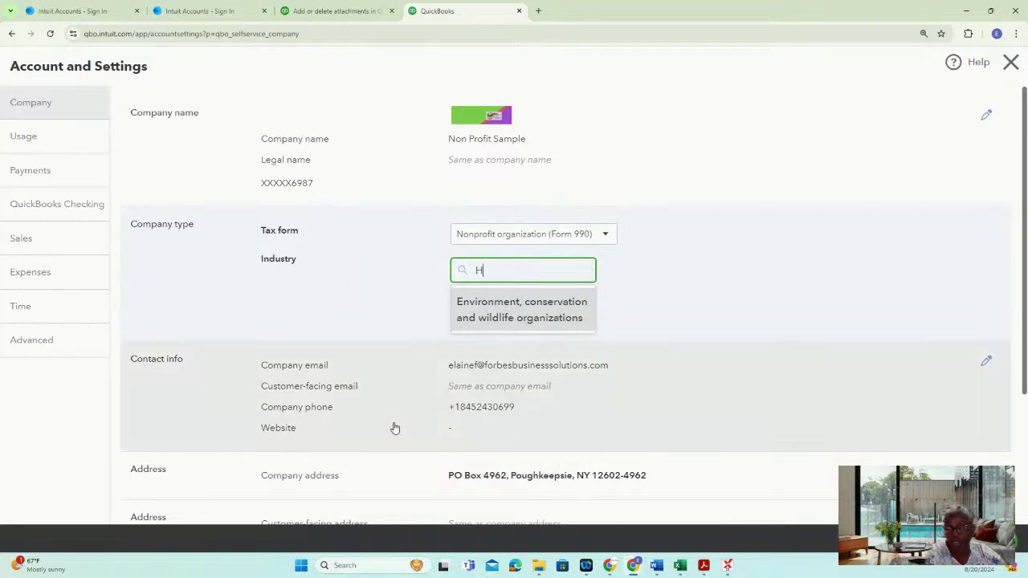
pyautogui.write('uman and ')
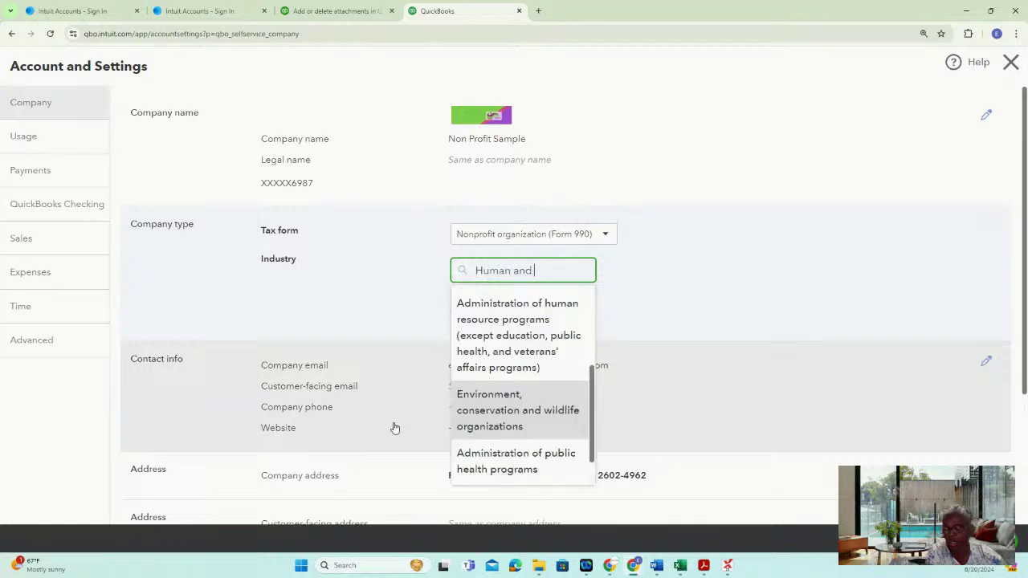
pyautogui.write('sol')
pyautogui.press('BackSpace')
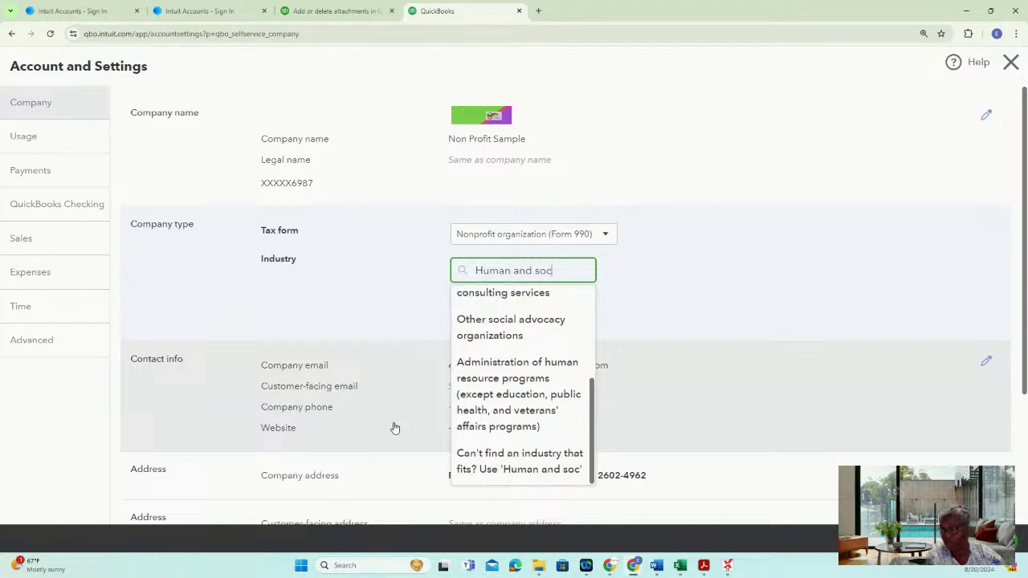
pyautogui.write('ial')
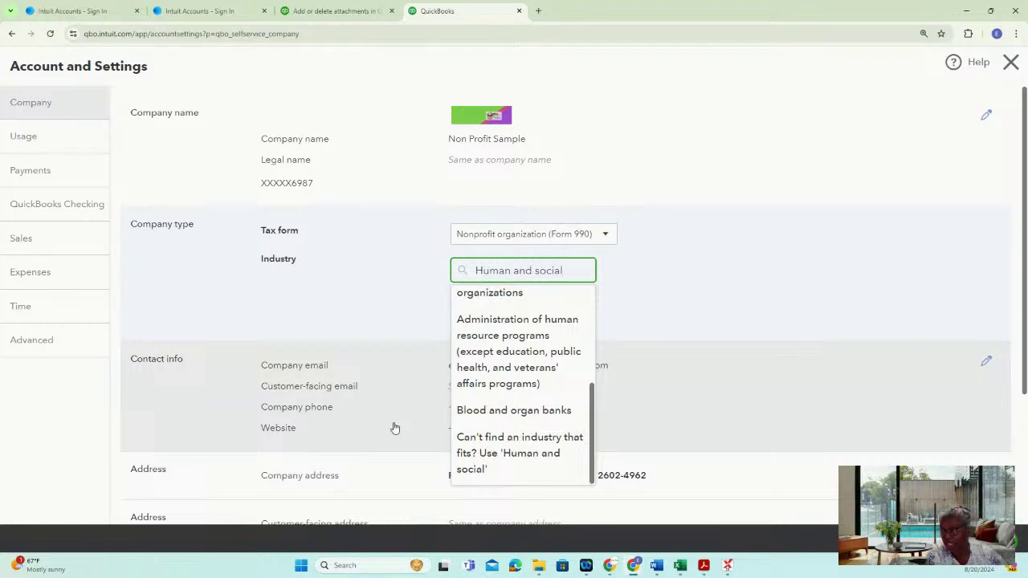
pyautogui.press('BackSpace')
pyautogui.press('BackSpace')
pyautogui.press('BackSpace')
pyautogui.press('BackSpace')
pyautogui.press('BackSpace')
pyautogui.press('BackSpace')
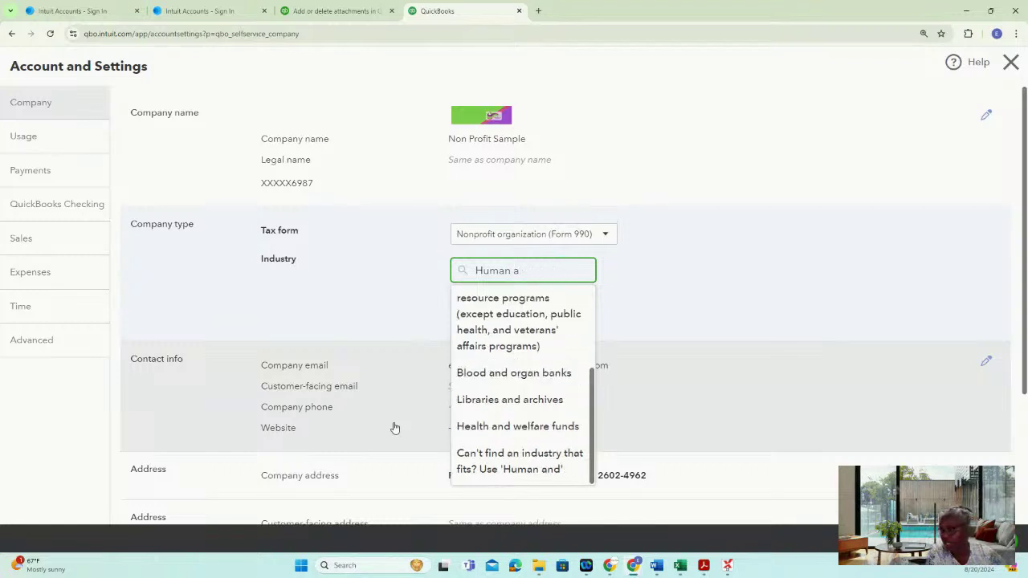
pyautogui.press('BackSpace')
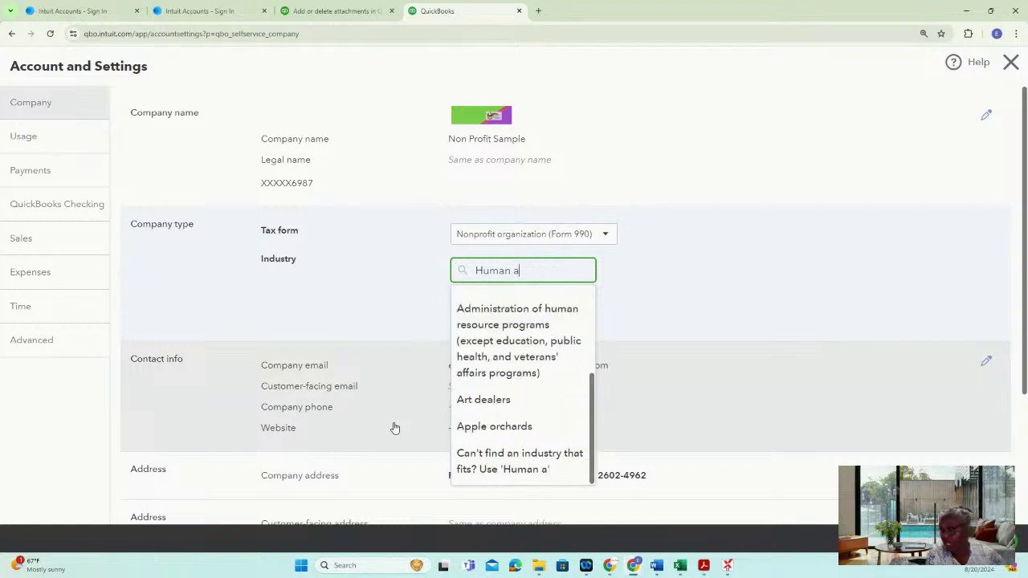
pyautogui.press('BackSpace')
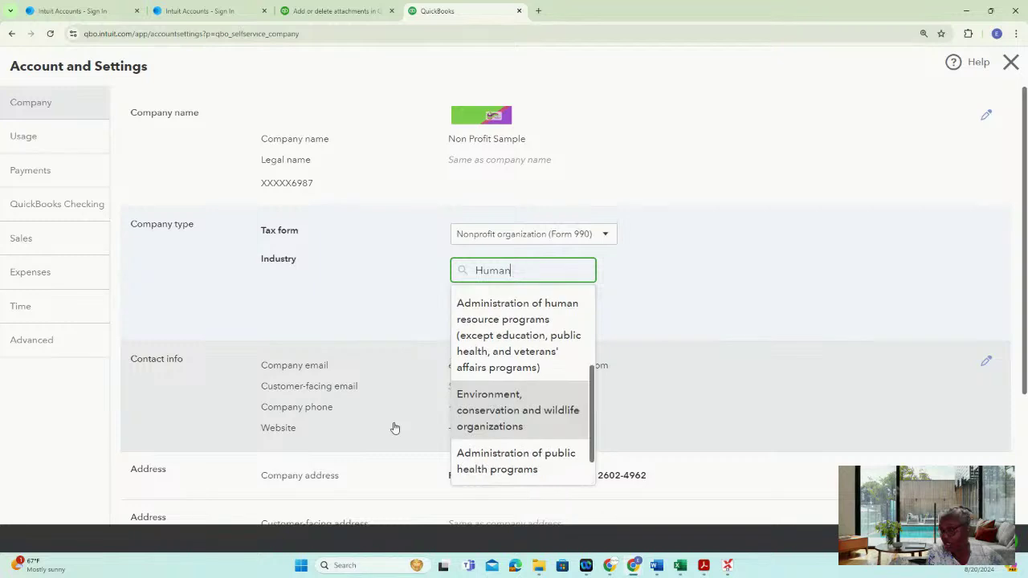
pyautogui.press('BackSpace')
pyautogui.press('BackSpace')
pyautogui.press('BackSpace')
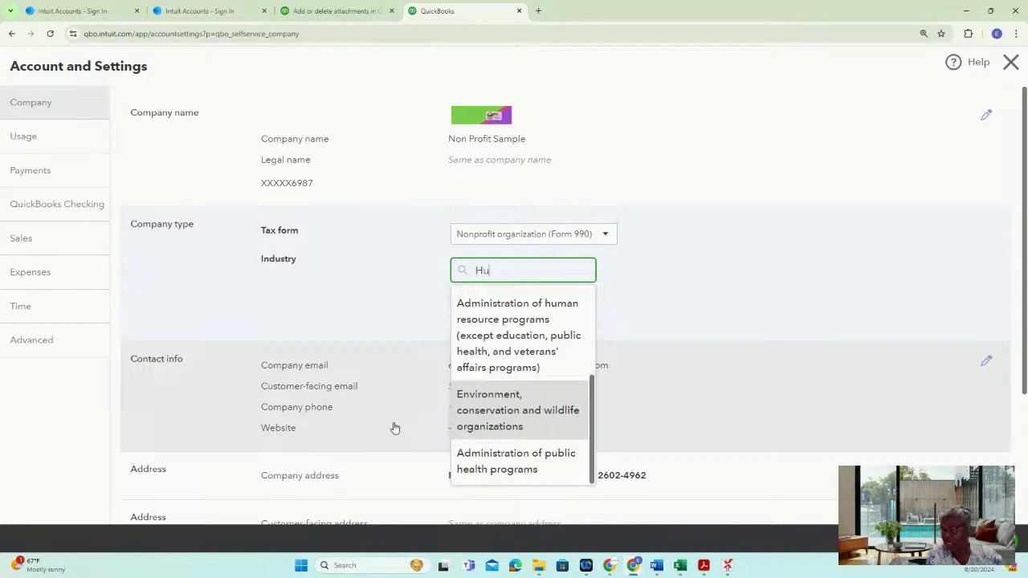
pyautogui.write('ealth')
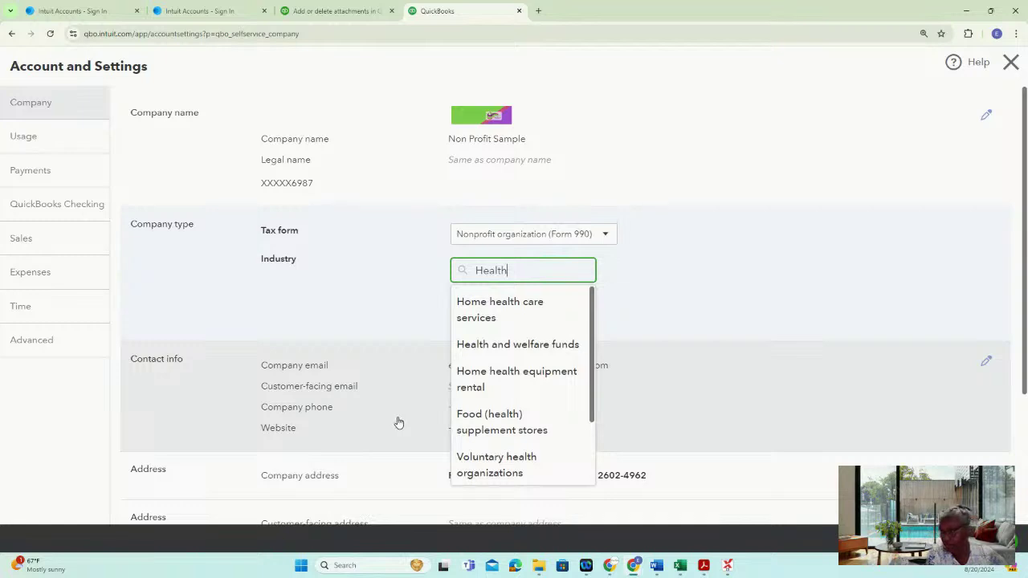
pyautogui.scroll(-1, 534, 417)
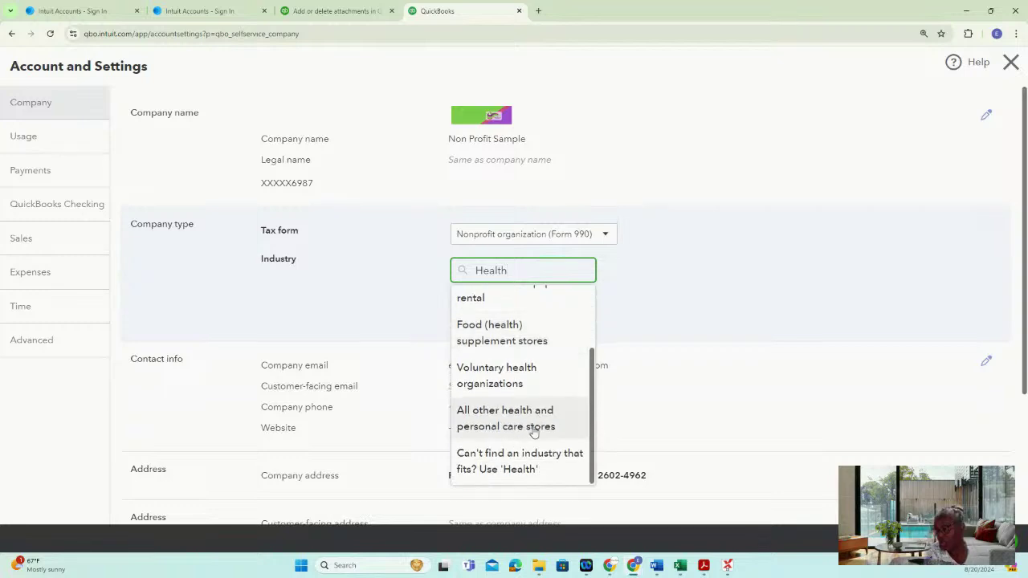
pyautogui.scroll(1, 534, 432)
# Search 'Social' and save Civic and social organizations as the industry
pyautogui.moveTo(527, 273); pyautogui.dragTo(439, 275)
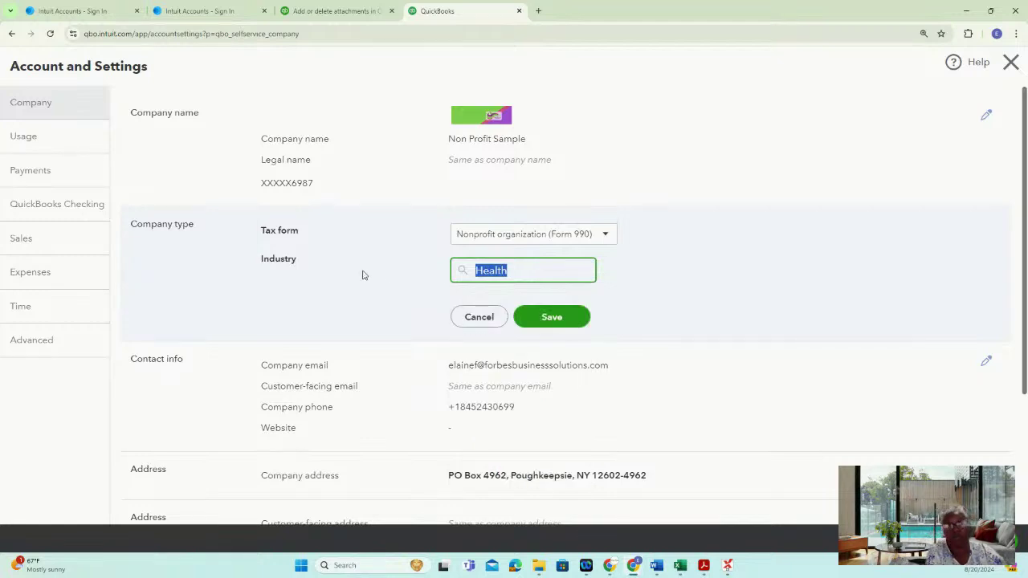
pyautogui.write('So')
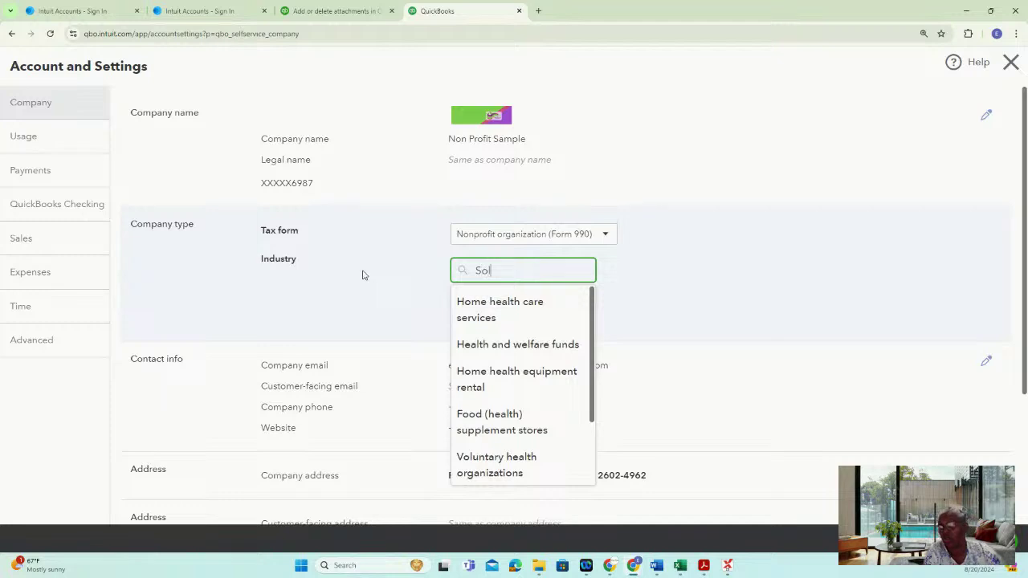
pyautogui.write('cial')
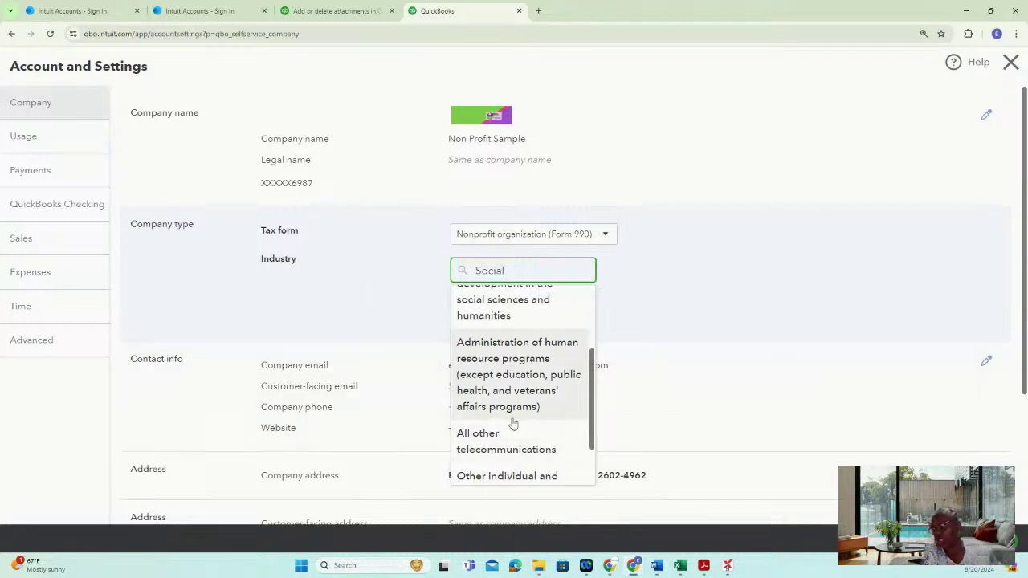
pyautogui.scroll(-2, 584, 434)
pyautogui.scroll(4, 585, 433)
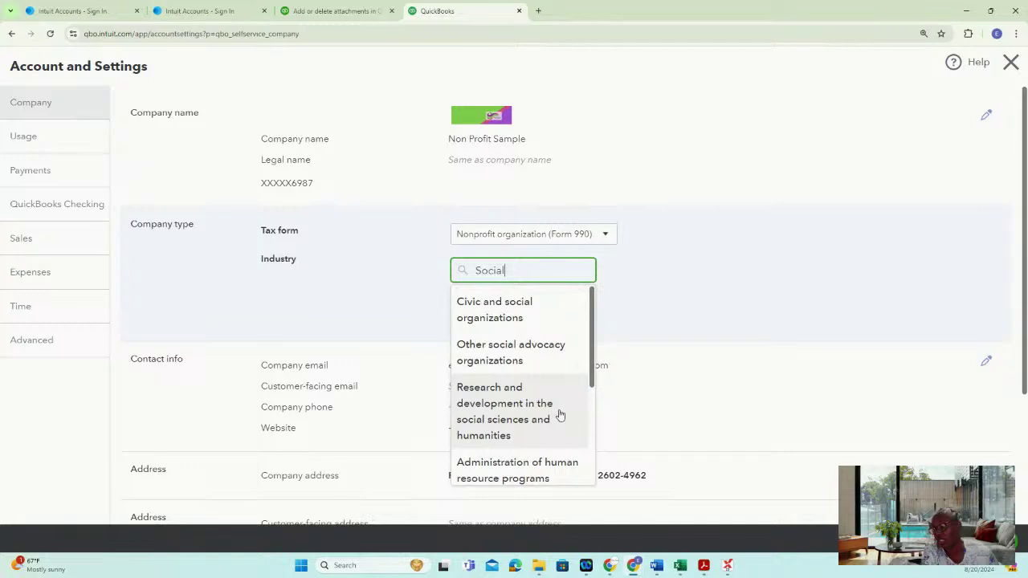
pyautogui.click(537, 319)
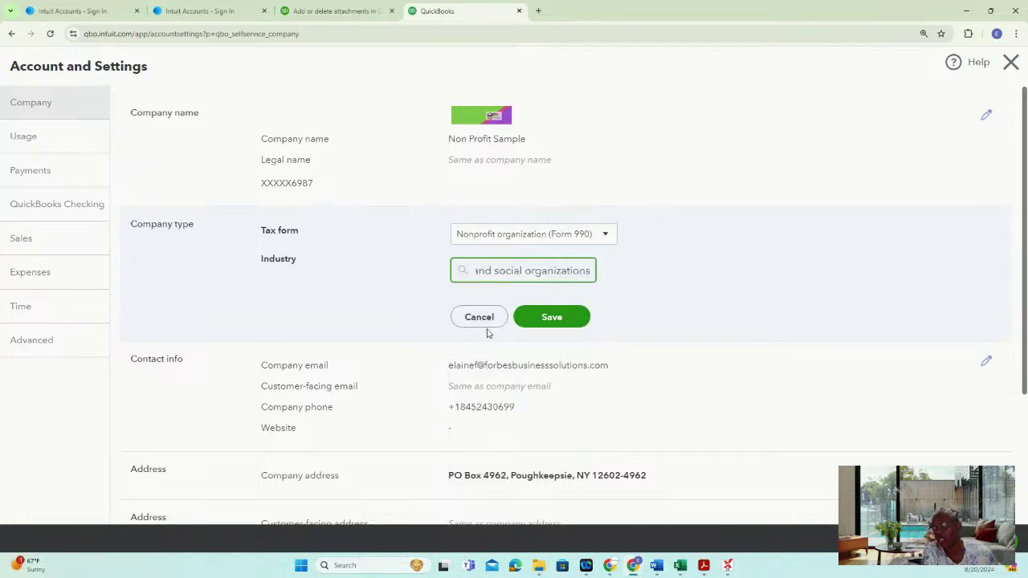
pyautogui.click(555, 319)
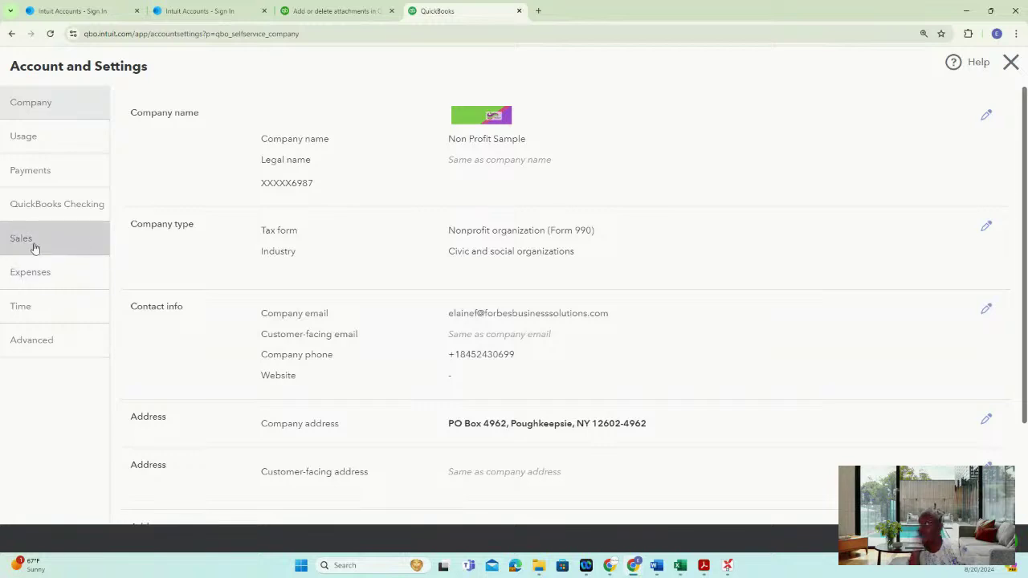
# In Sales settings, set preferred invoice terms to Net 15, leaving delivery method as None
pyautogui.click(49, 245)
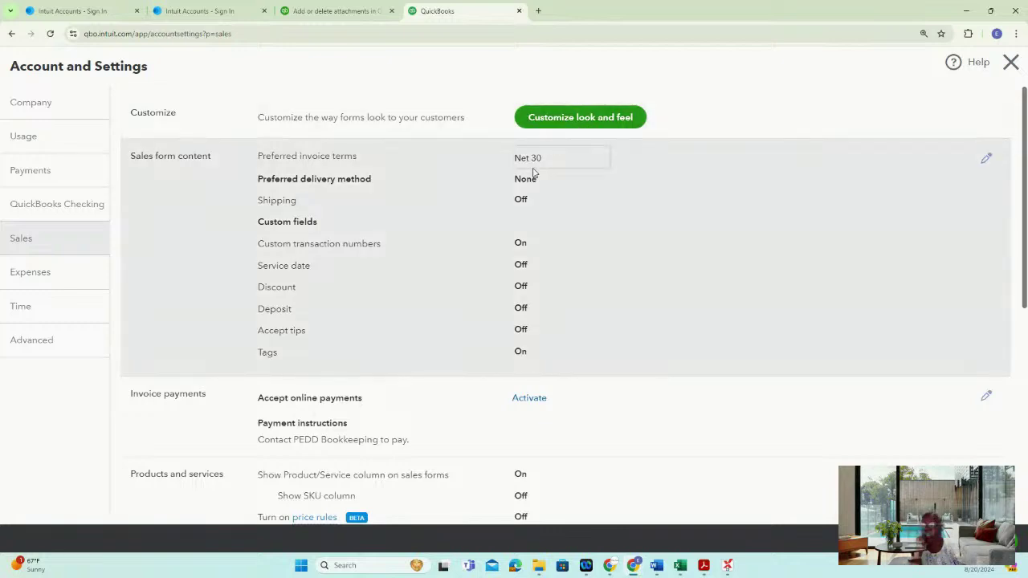
pyautogui.click(988, 160)
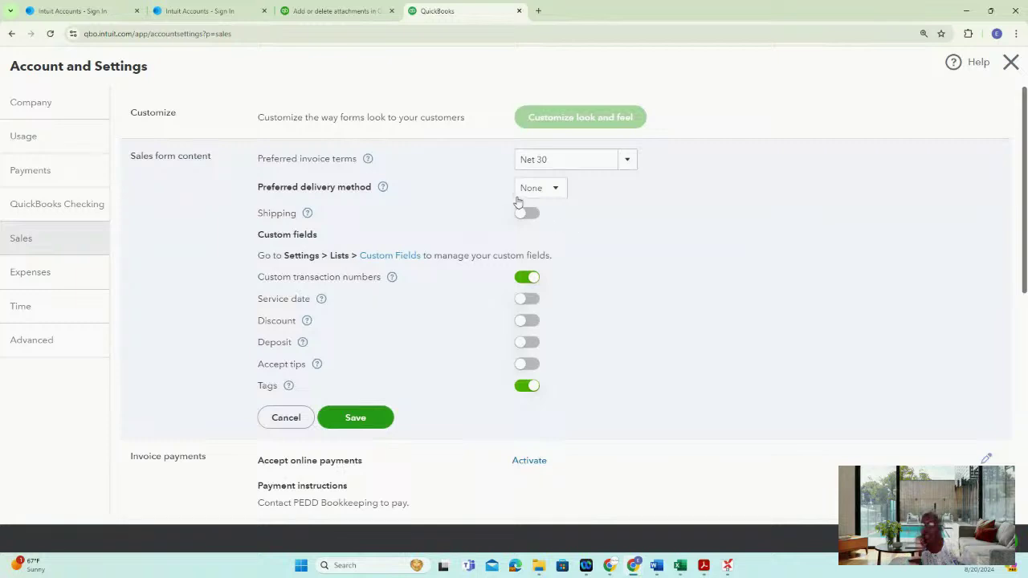
pyautogui.click(625, 159)
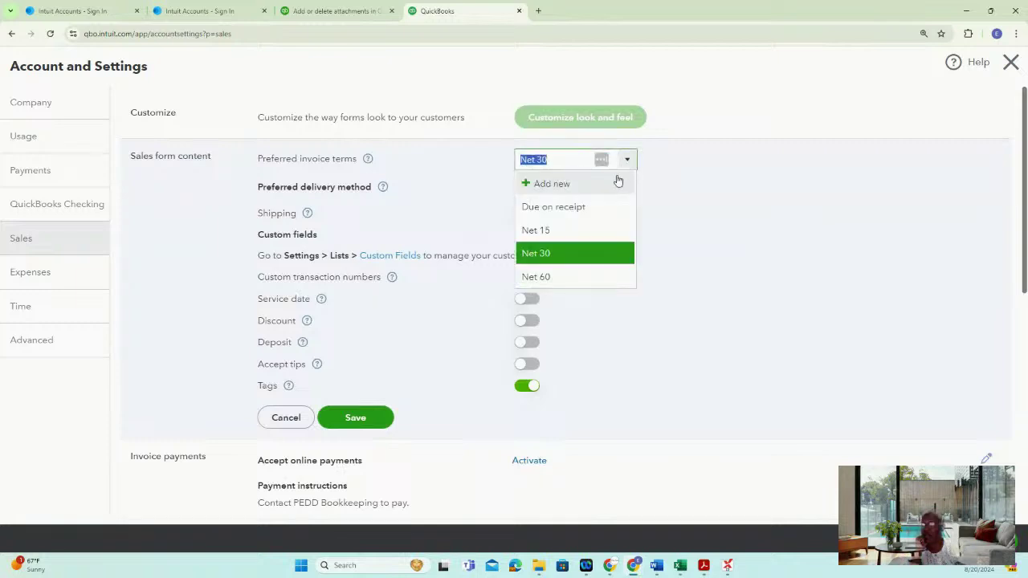
pyautogui.click(551, 232)
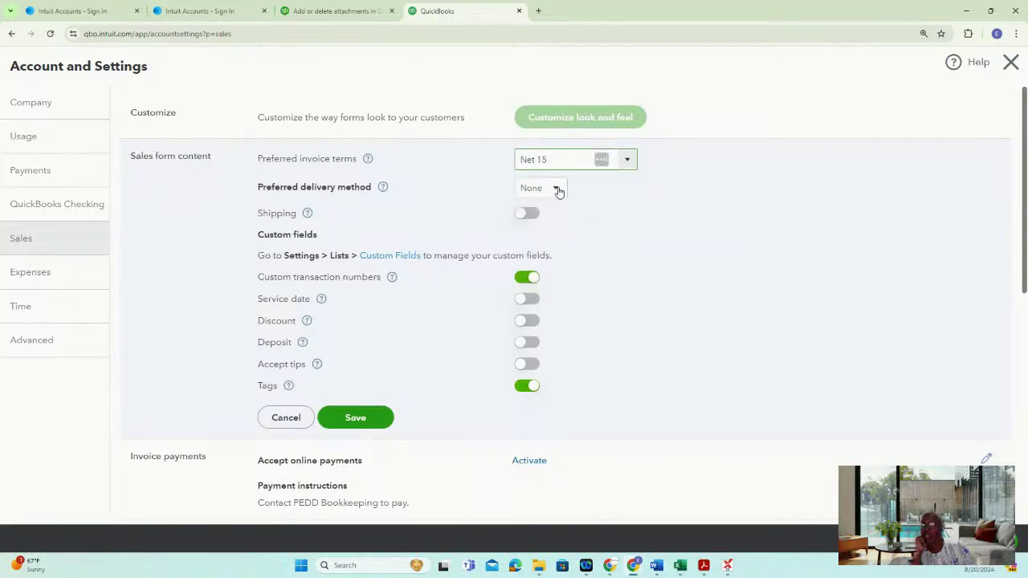
pyautogui.click(557, 189)
pyautogui.click(579, 210)
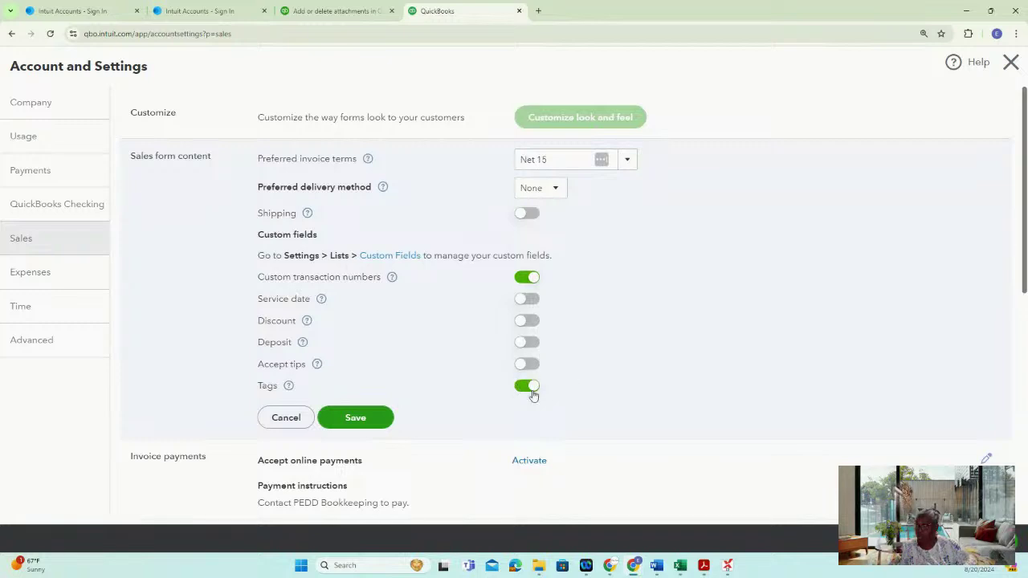
pyautogui.scroll(-2, 989, 324)
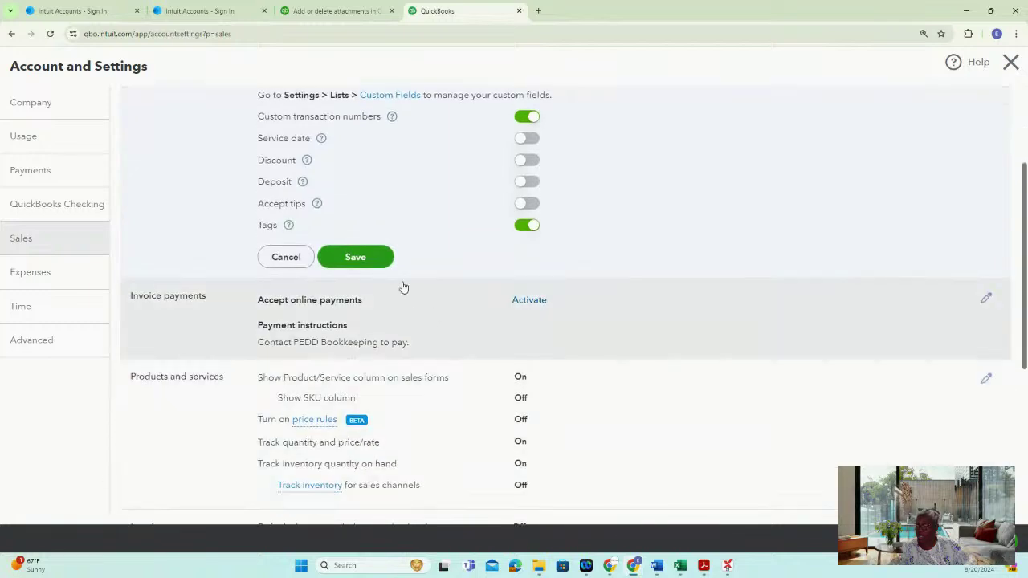
# Save the Net 15 sales form content, then review Products and services settings without changes
pyautogui.click(383, 261)
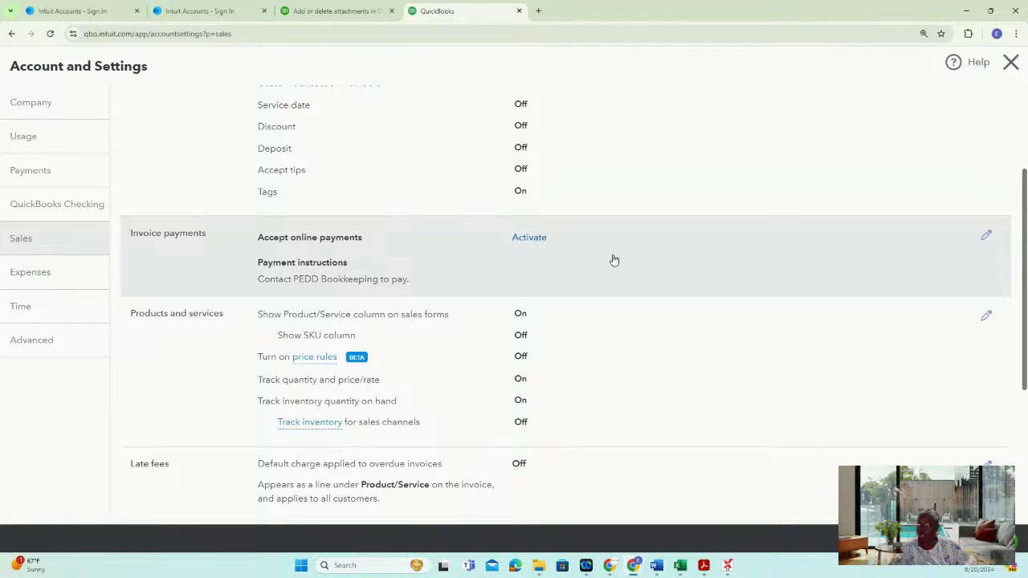
pyautogui.scroll(-2, 830, 274)
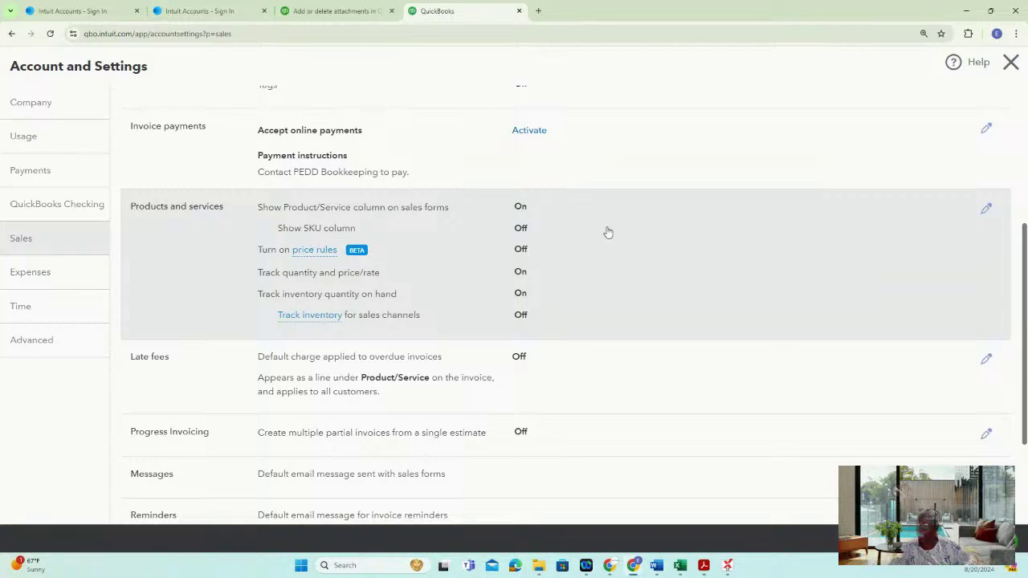
pyautogui.click(986, 209)
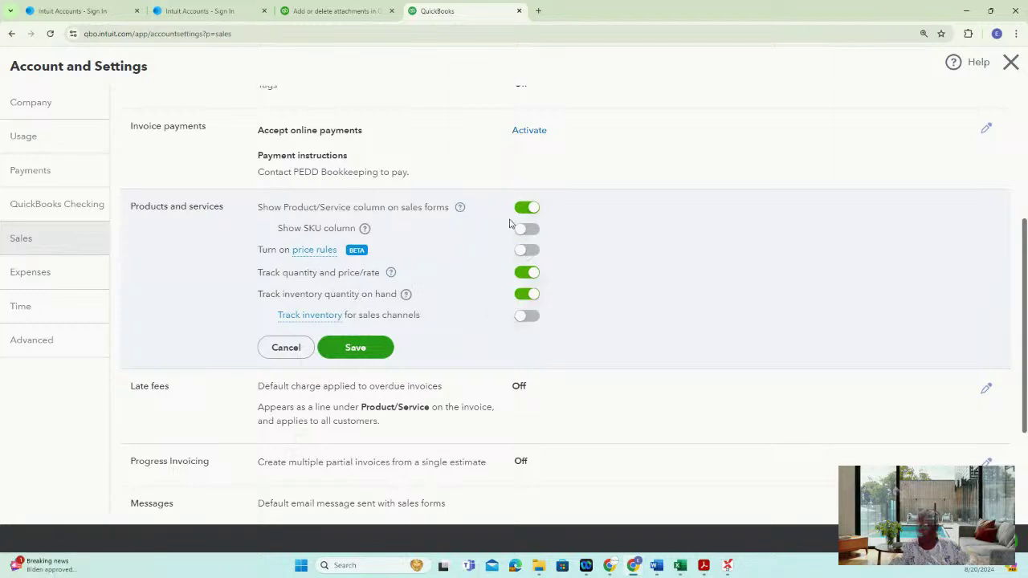
pyautogui.click(460, 208)
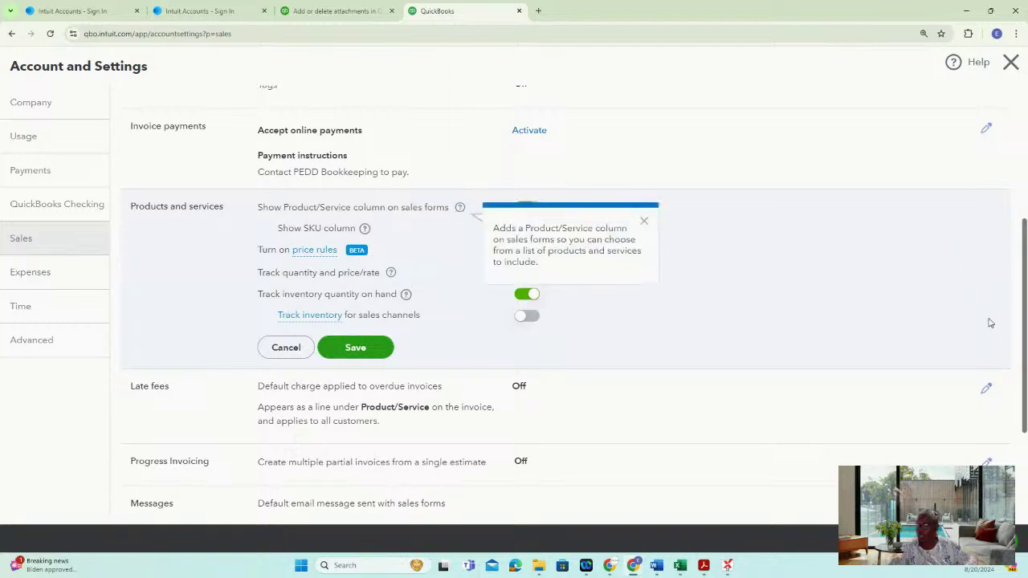
pyautogui.click(646, 224)
pyautogui.scroll(-2, 948, 329)
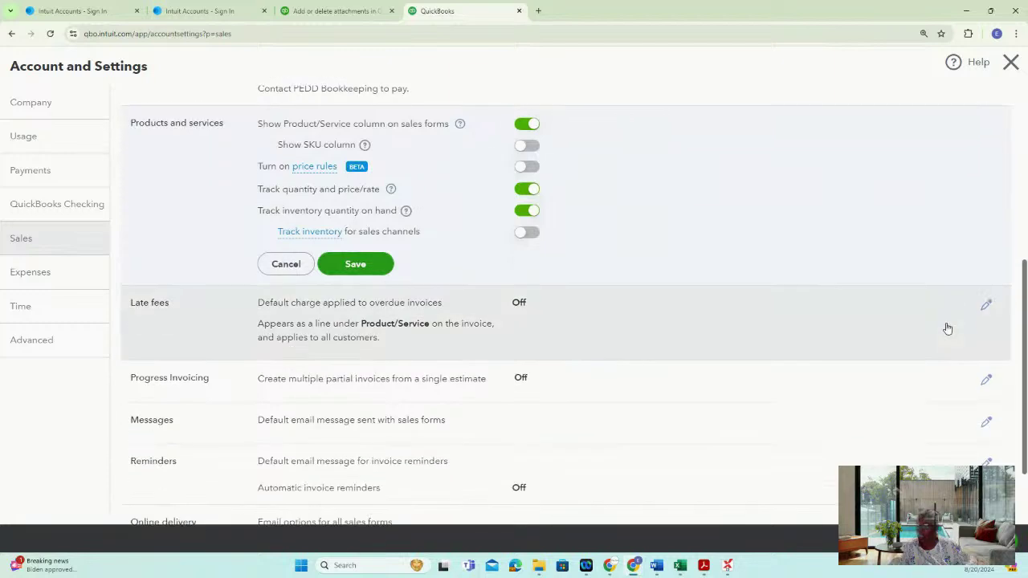
pyautogui.click(312, 248)
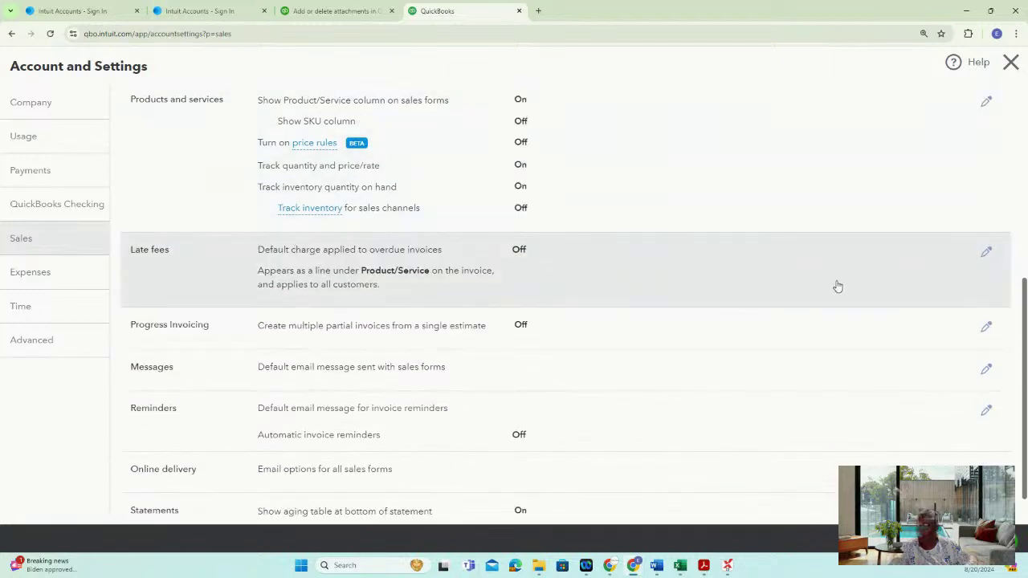
# Toggle automatic invoice reminders on and back off, then cancel so they stay off
pyautogui.scroll(-1, 787, 307)
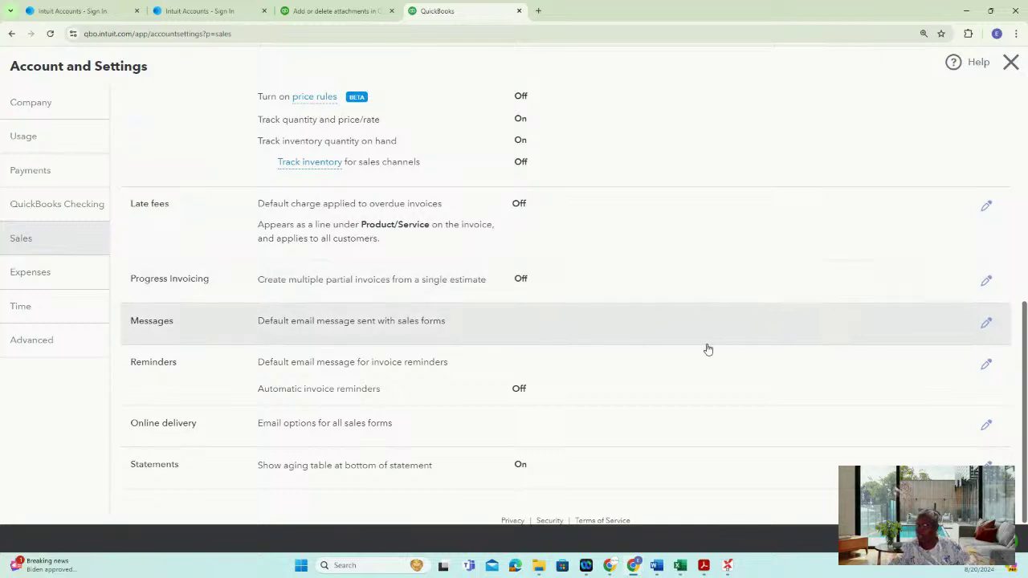
pyautogui.click(988, 365)
pyautogui.click(398, 398)
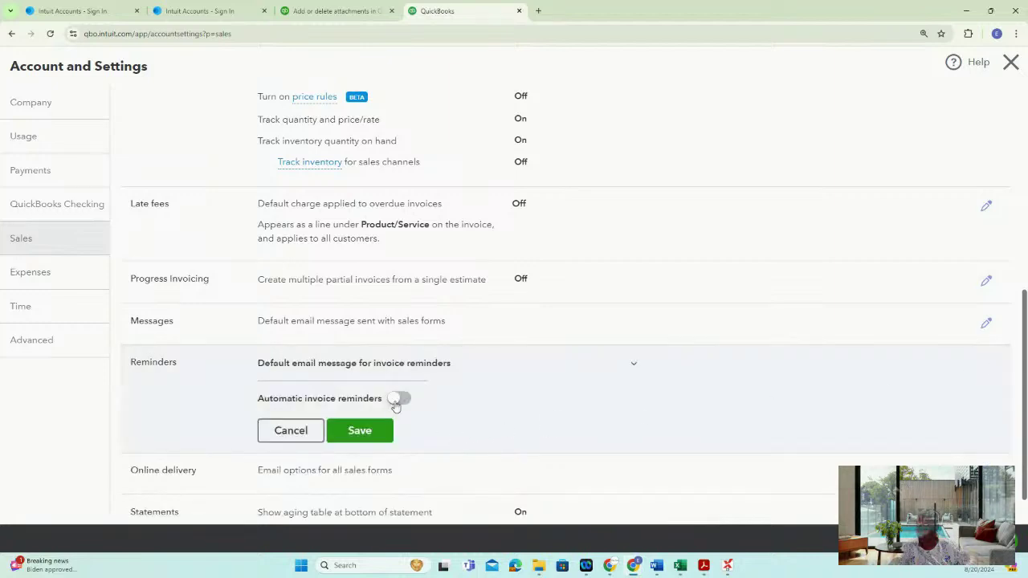
pyautogui.scroll(-2, 718, 413)
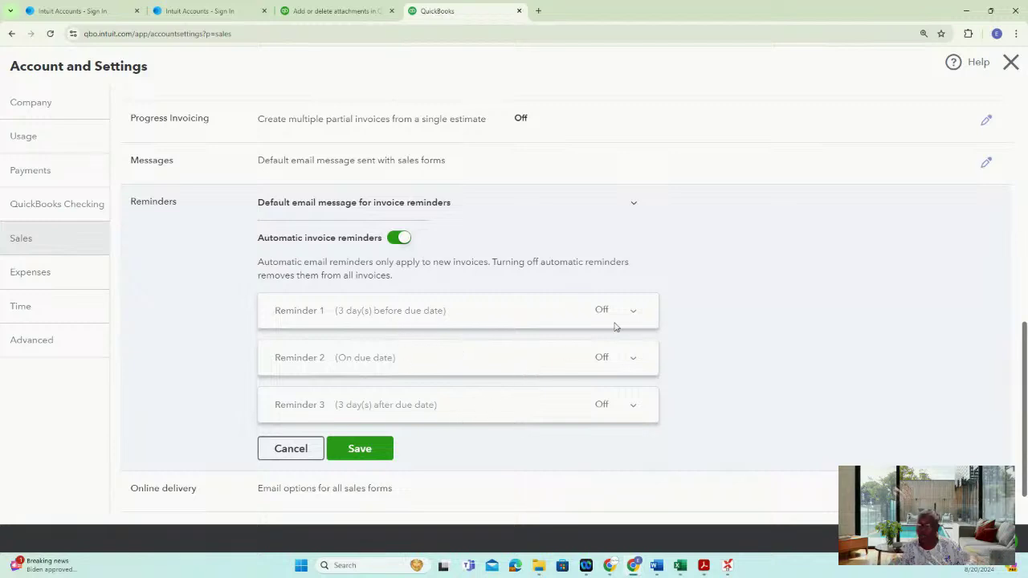
pyautogui.click(399, 237)
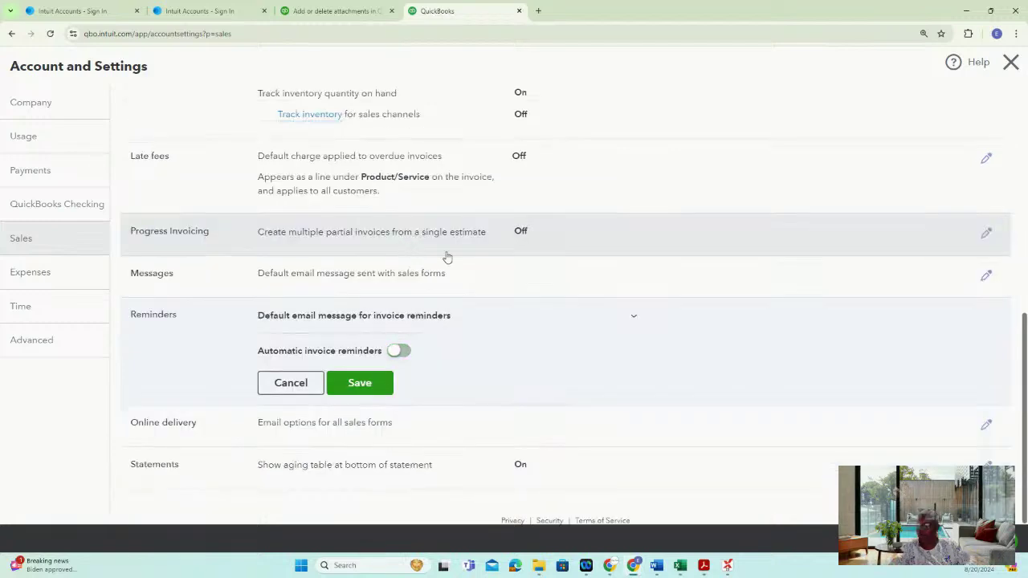
pyautogui.click(291, 383)
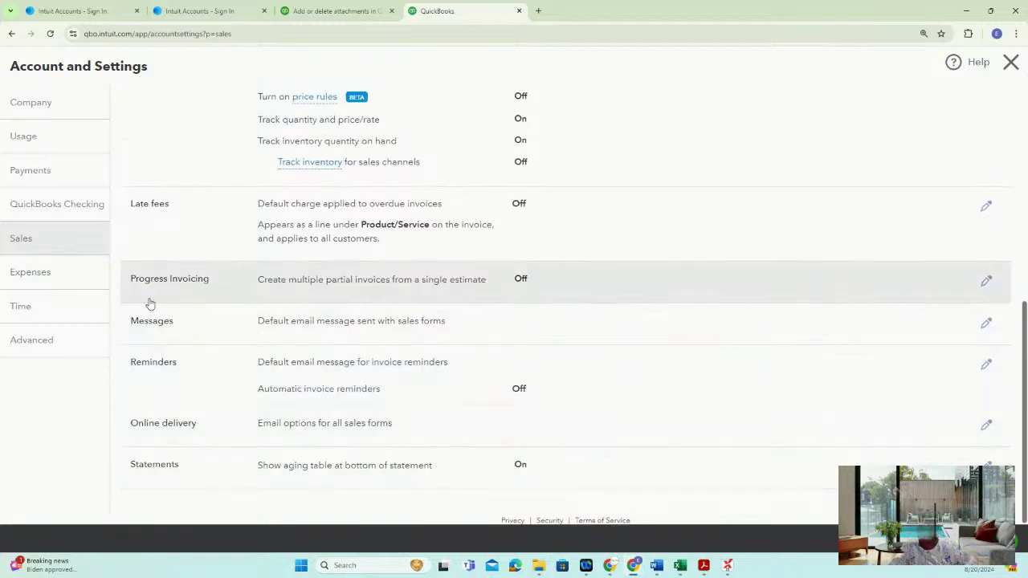
pyautogui.click(61, 277)
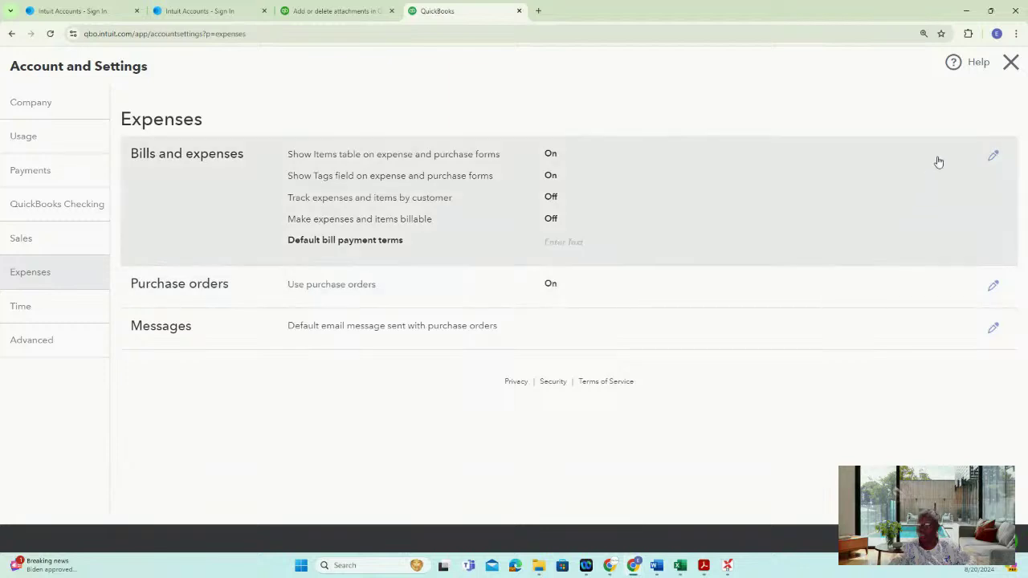
# Review Bills and expenses without saving, then view the Time and Advanced settings
pyautogui.click(993, 156)
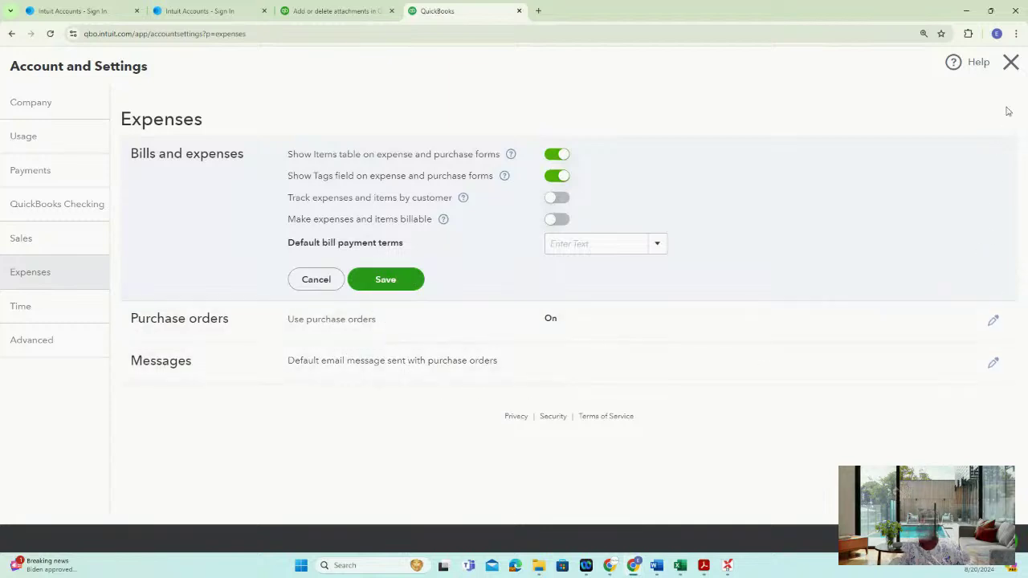
pyautogui.click(315, 280)
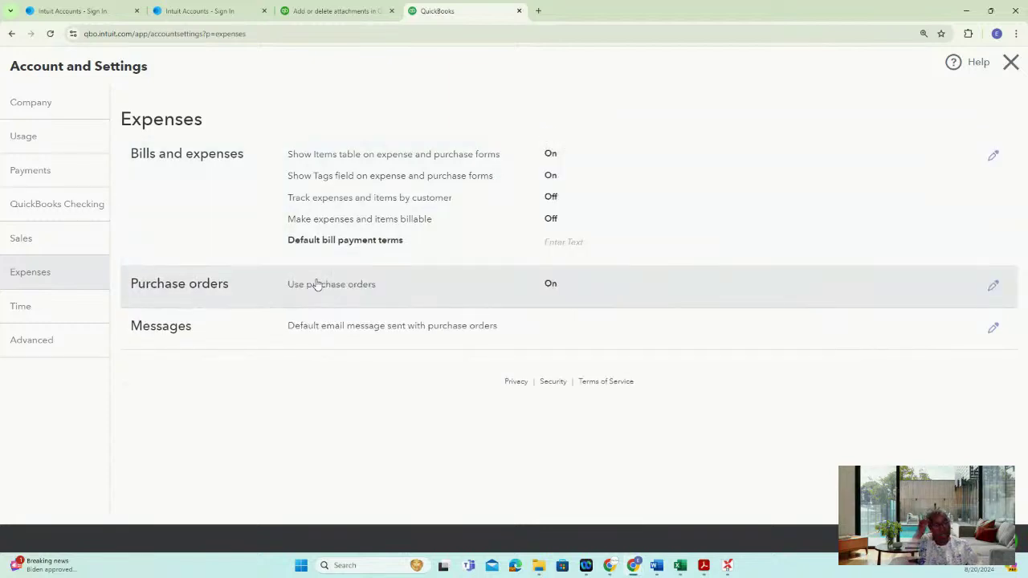
pyautogui.click(78, 315)
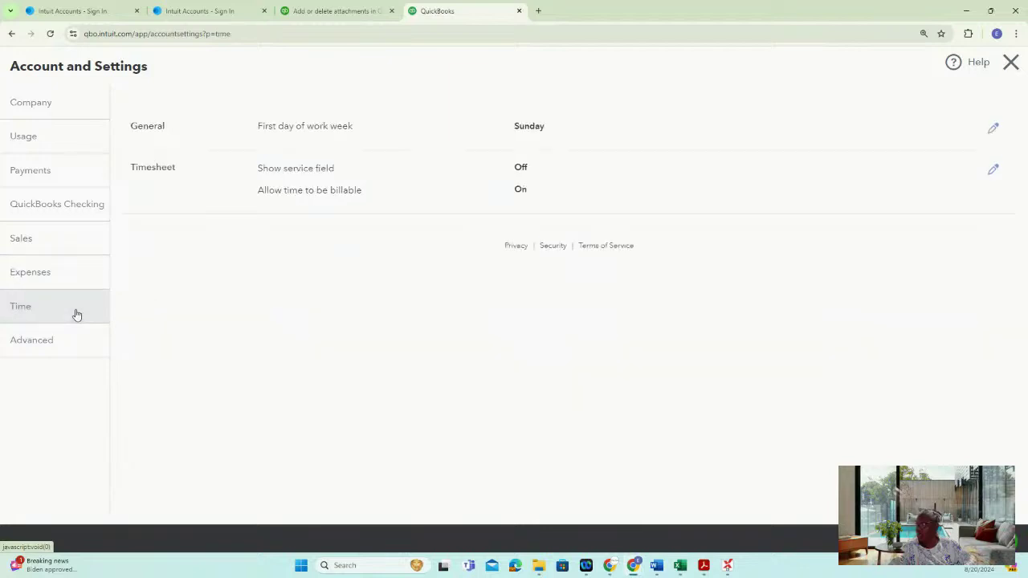
pyautogui.click(62, 342)
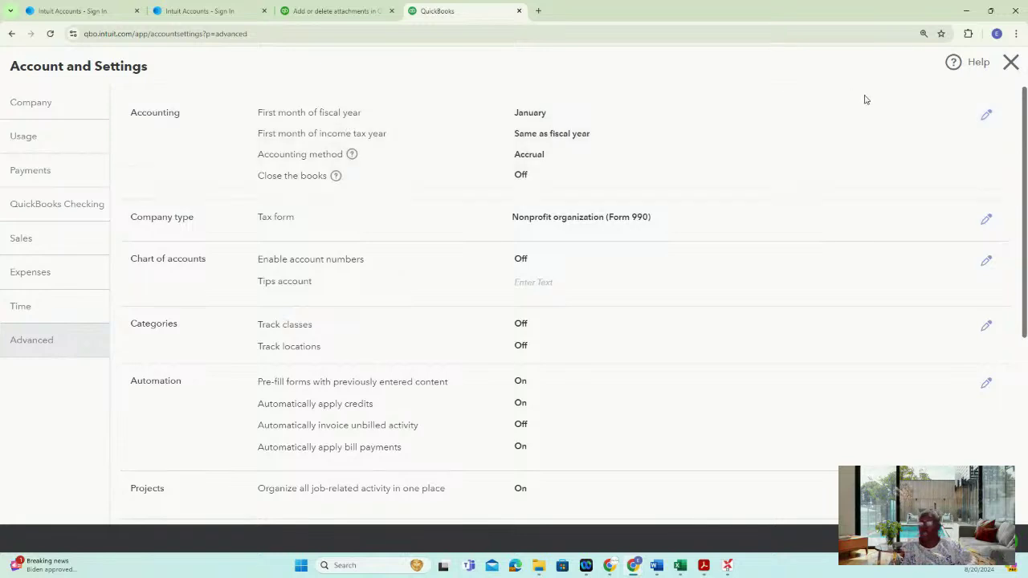
# Start the fiscal year in October, keep the income tax year the same, and save Accounting
pyautogui.click(986, 116)
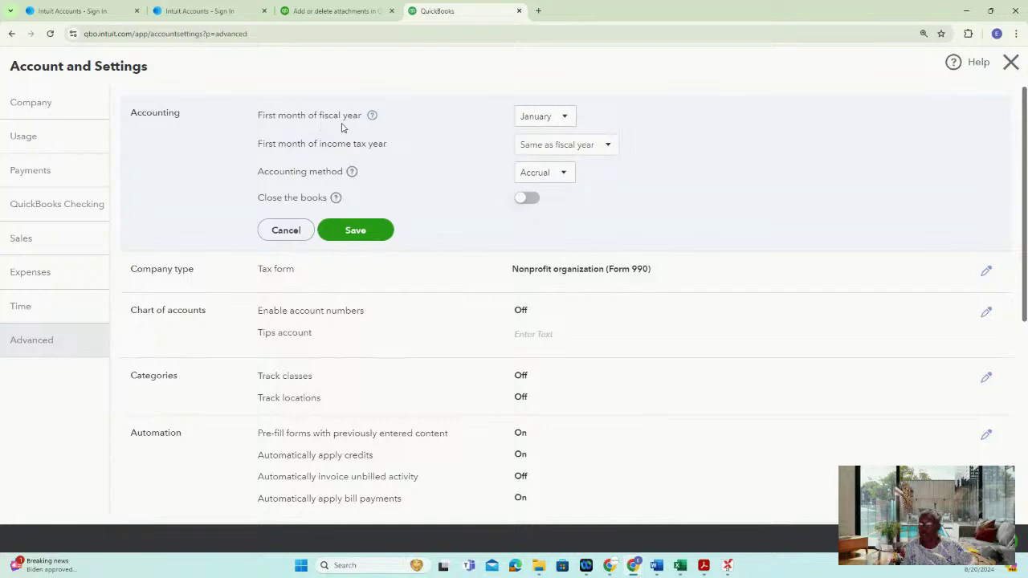
pyautogui.click(568, 118)
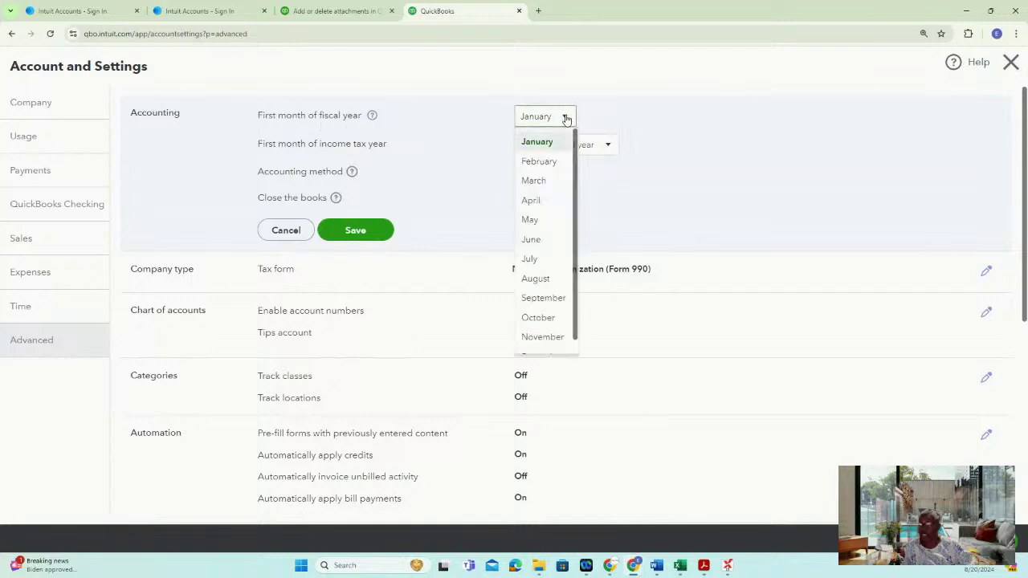
pyautogui.click(546, 319)
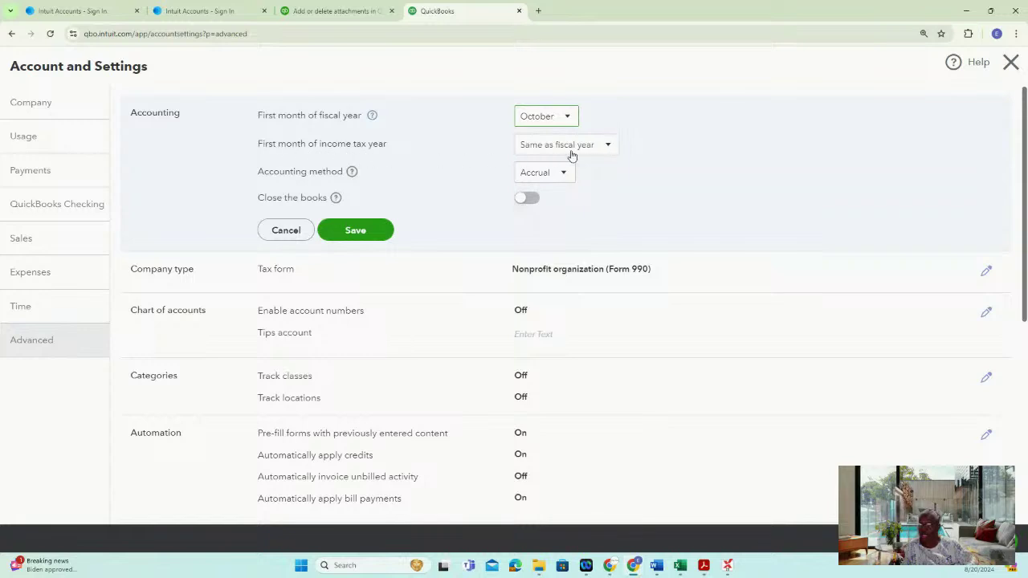
pyautogui.click(608, 146)
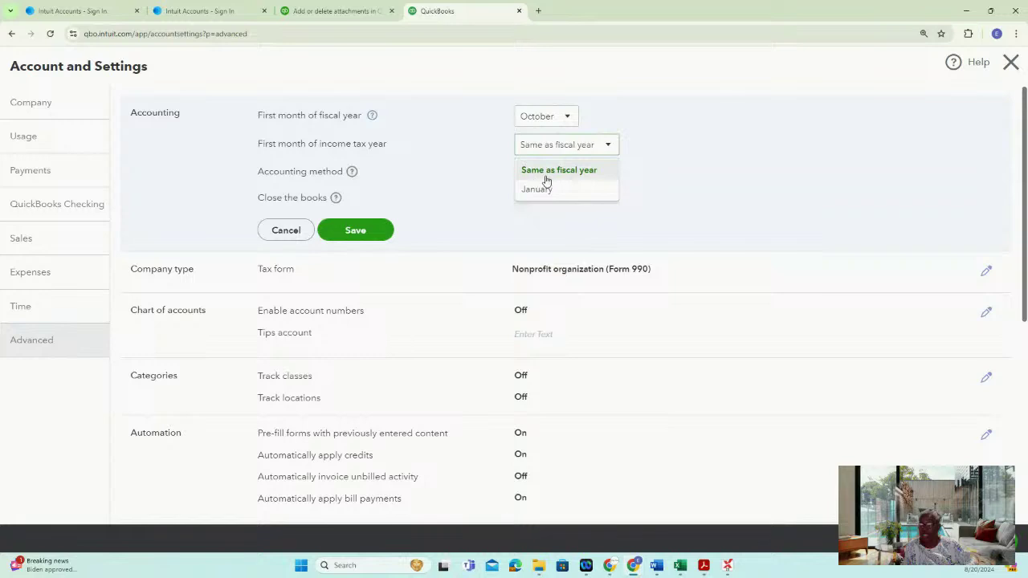
pyautogui.click(601, 175)
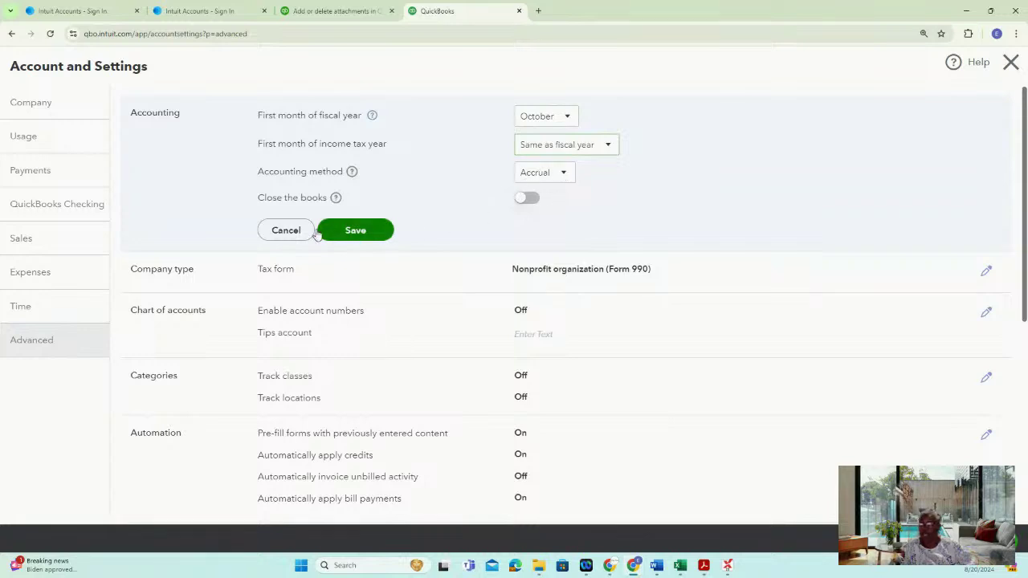
pyautogui.click(527, 199)
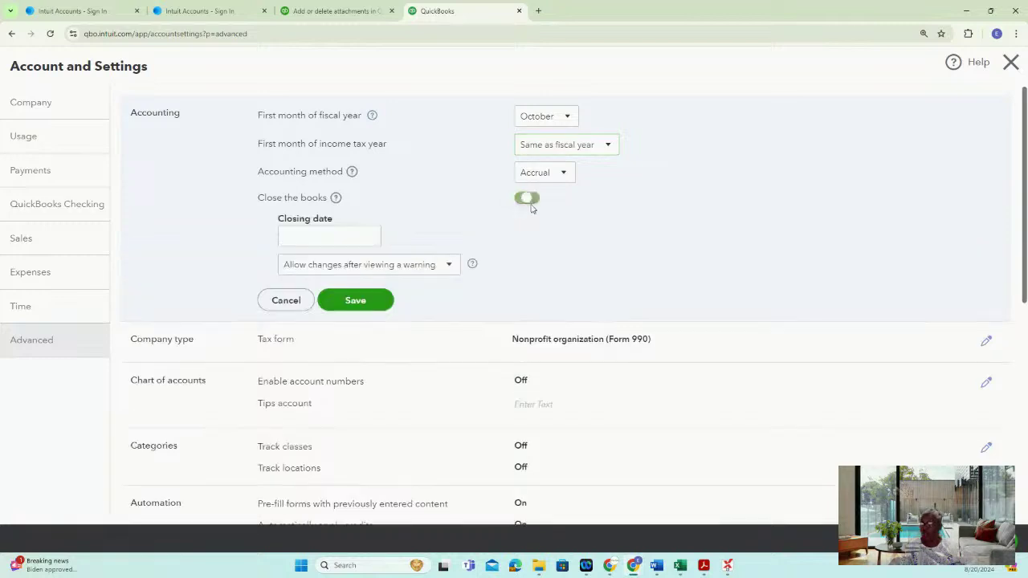
pyautogui.click(369, 238)
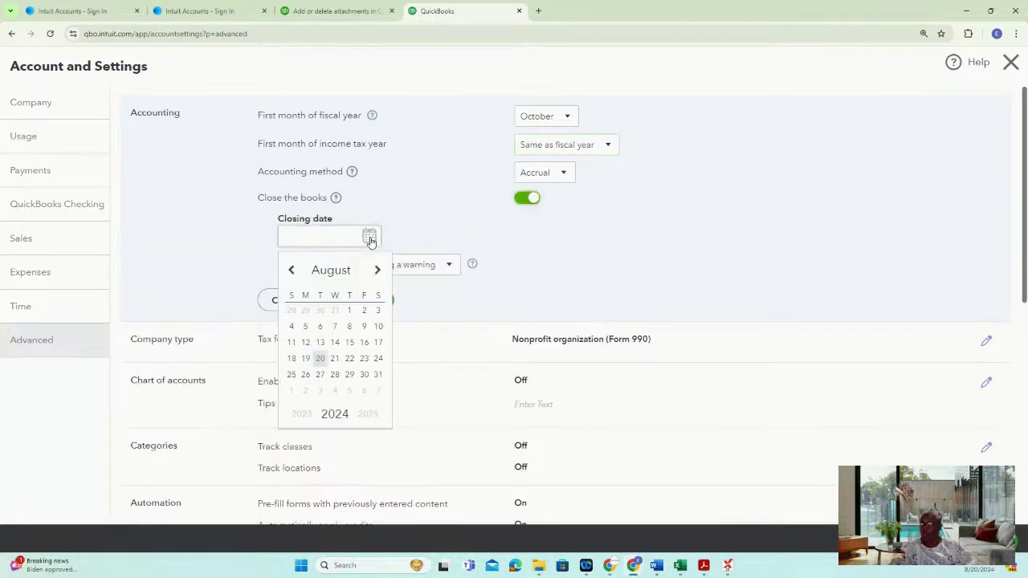
pyautogui.click(520, 201)
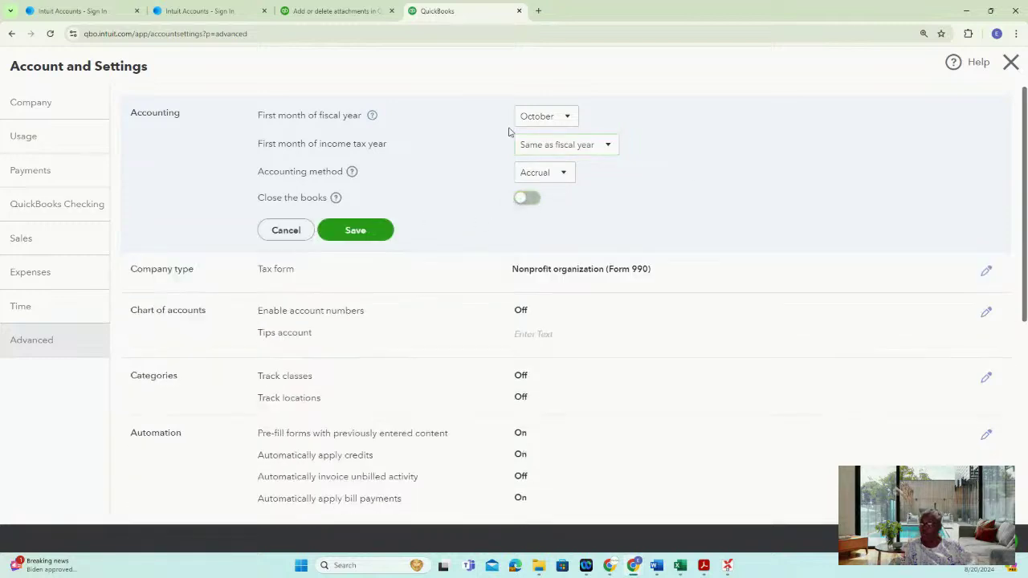
pyautogui.click(359, 232)
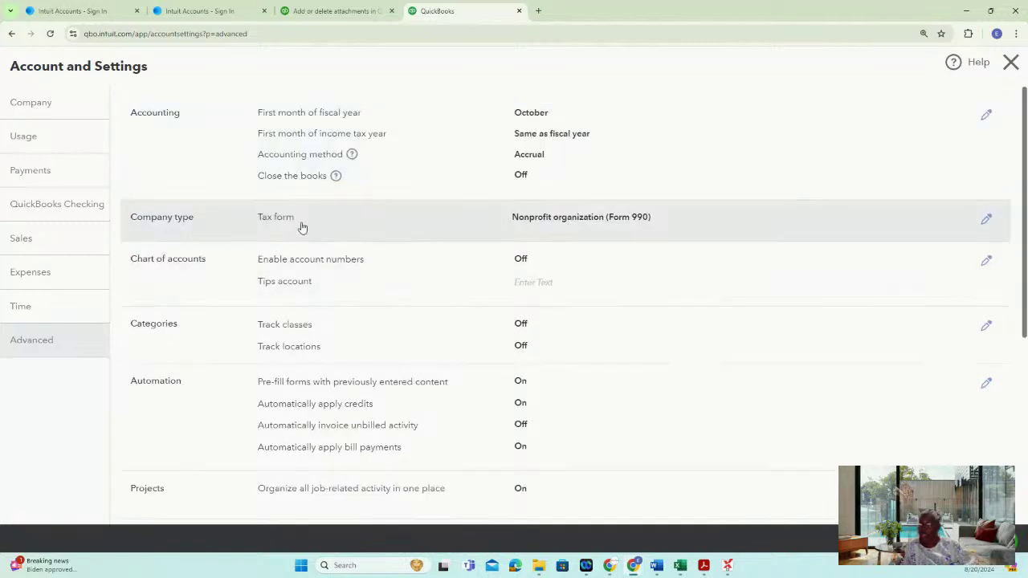
# Leave the tax form unchanged and switch on Enable account numbers for the chart of accounts
pyautogui.click(986, 220)
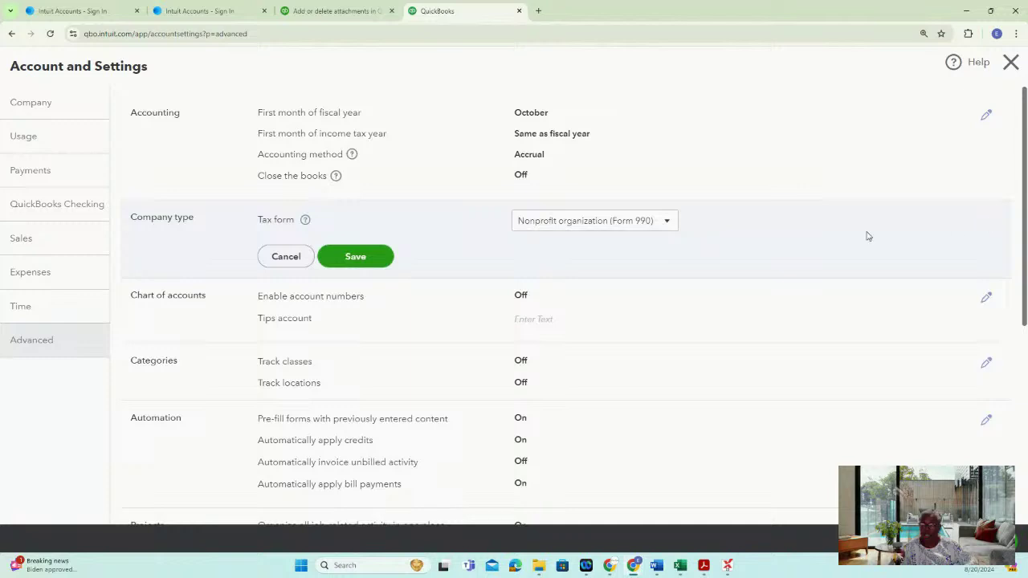
pyautogui.click(285, 260)
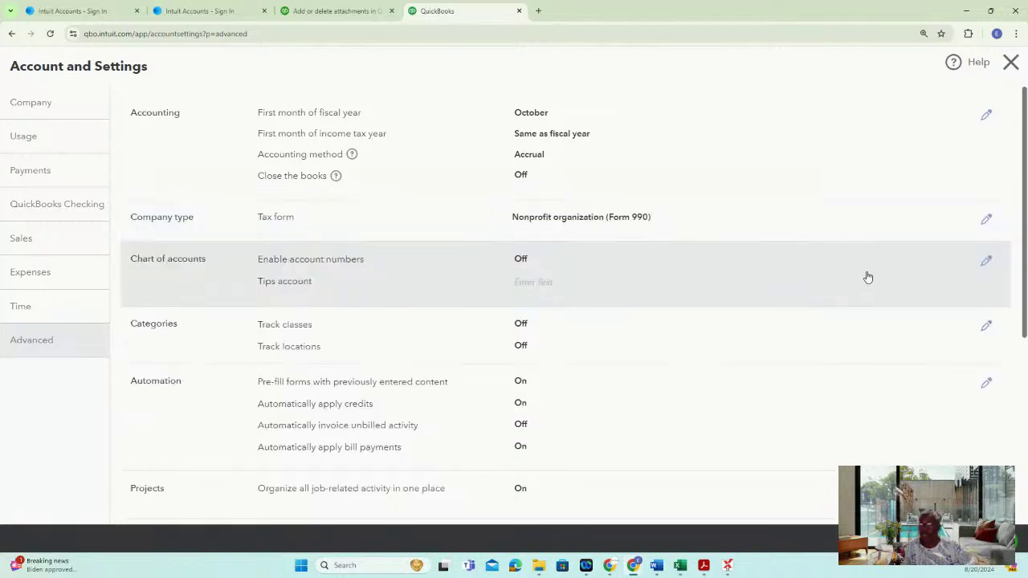
pyautogui.click(987, 261)
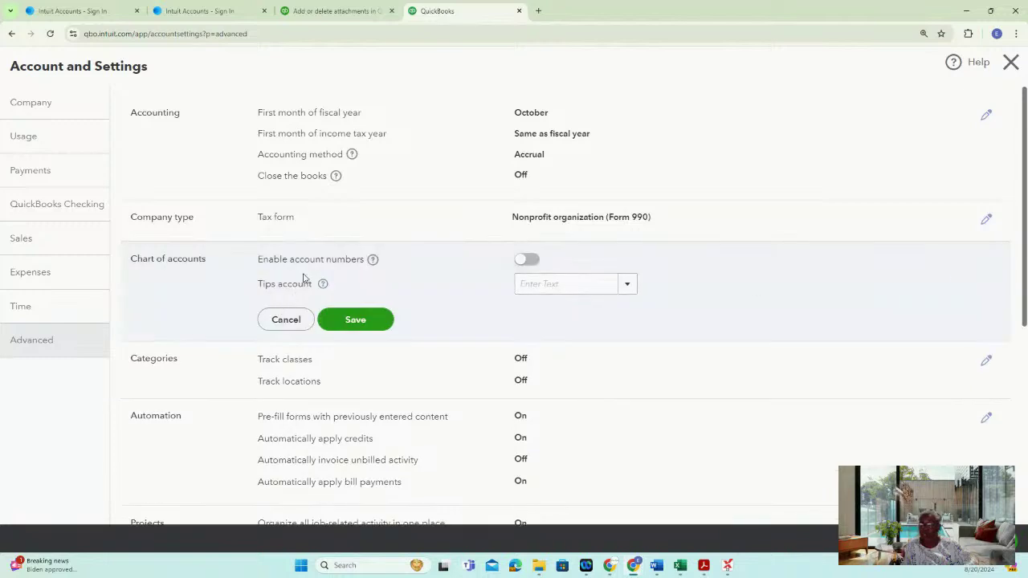
pyautogui.click(529, 261)
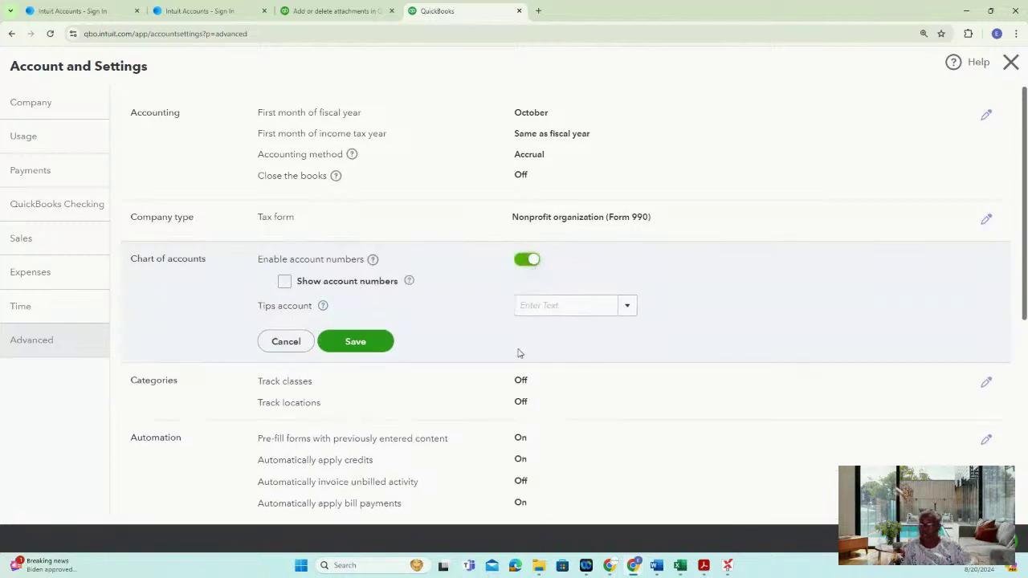
# Show account numbers, leave the Tips account blank, and save the Chart of accounts settings
pyautogui.click(285, 284)
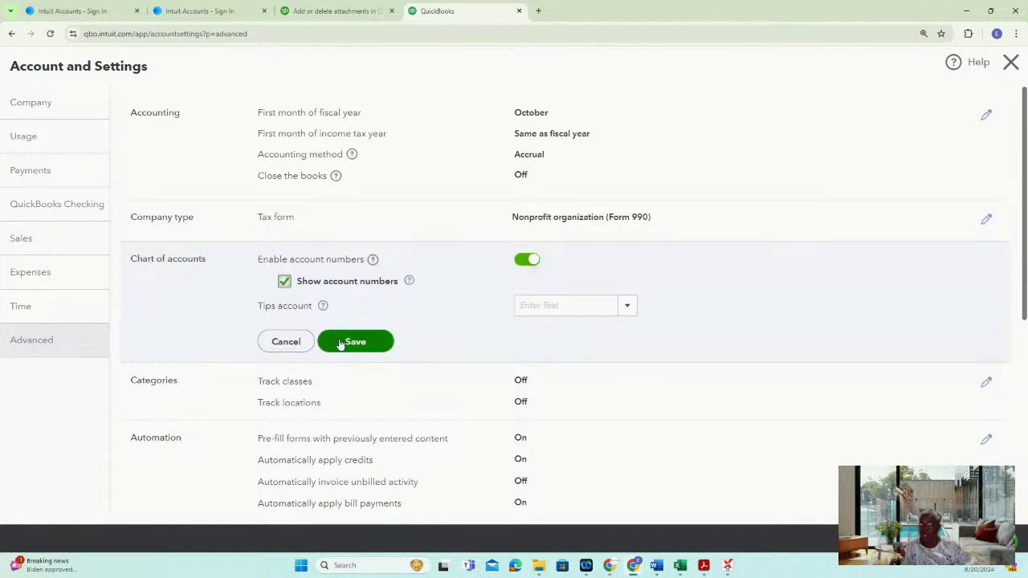
pyautogui.click(627, 312)
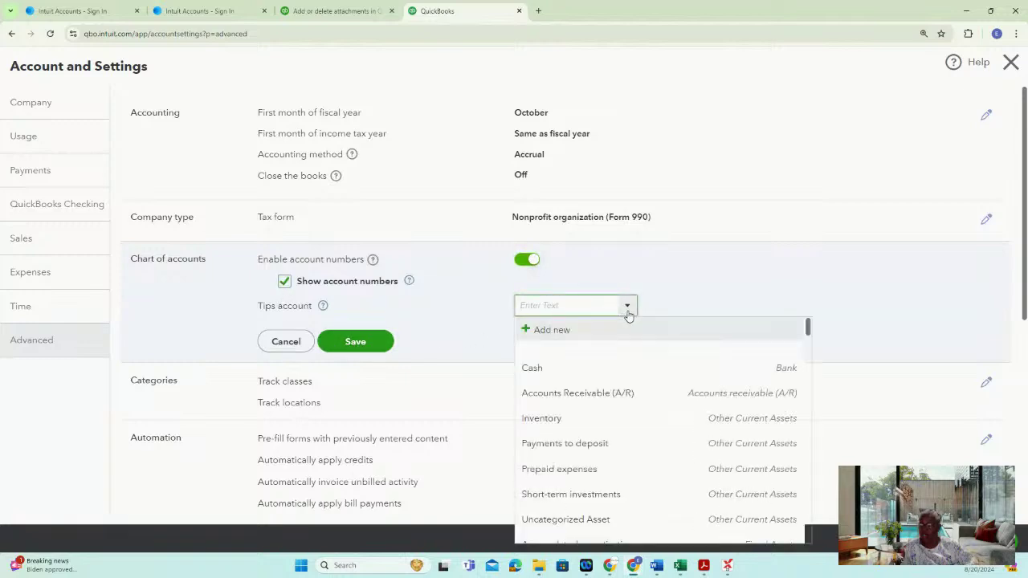
pyautogui.click(627, 312)
pyautogui.click(347, 340)
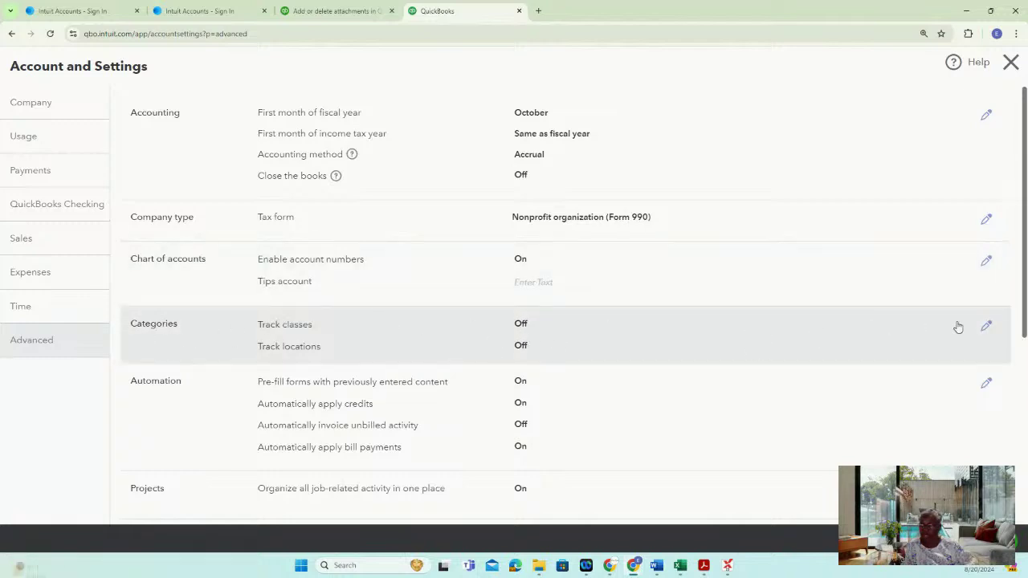
# Turn on class tracking with warnings for unassigned classes and one class per transaction row
pyautogui.click(985, 326)
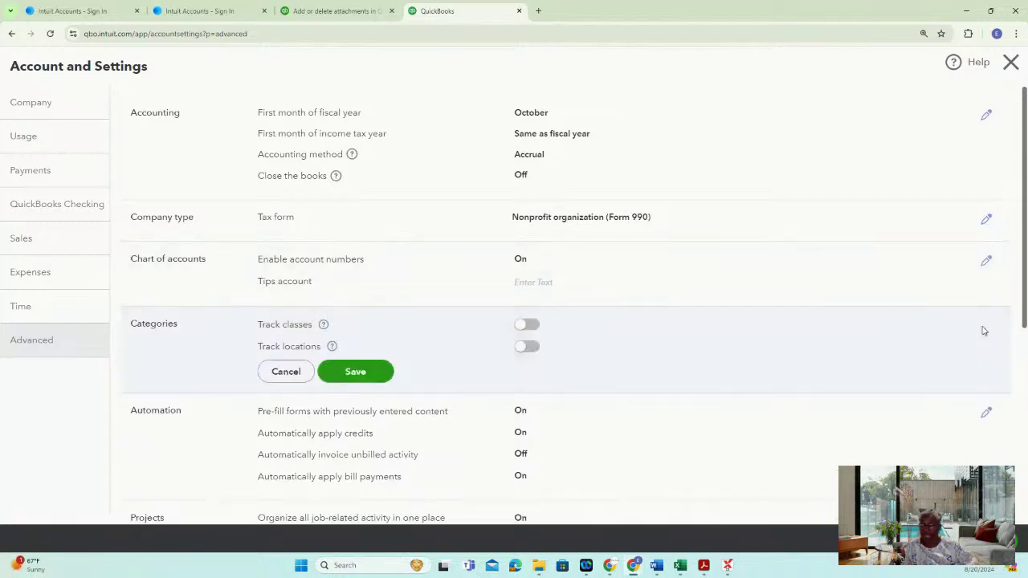
pyautogui.click(534, 329)
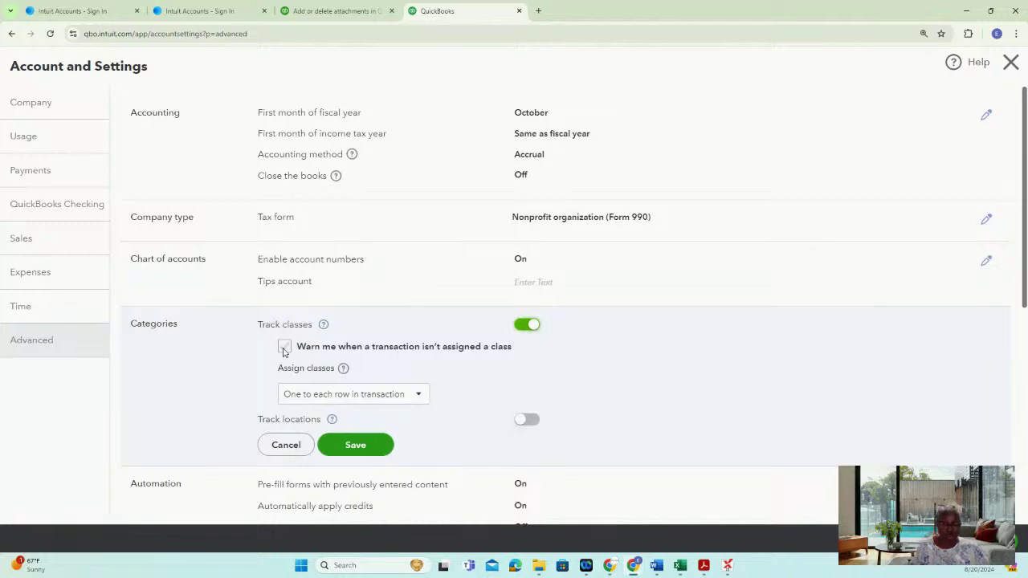
pyautogui.click(285, 347)
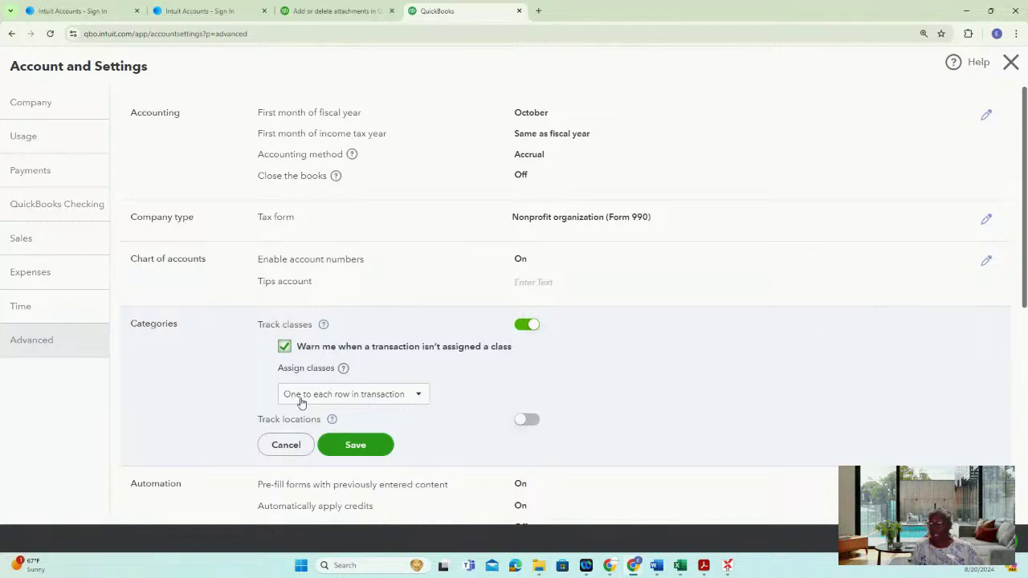
pyautogui.click(419, 396)
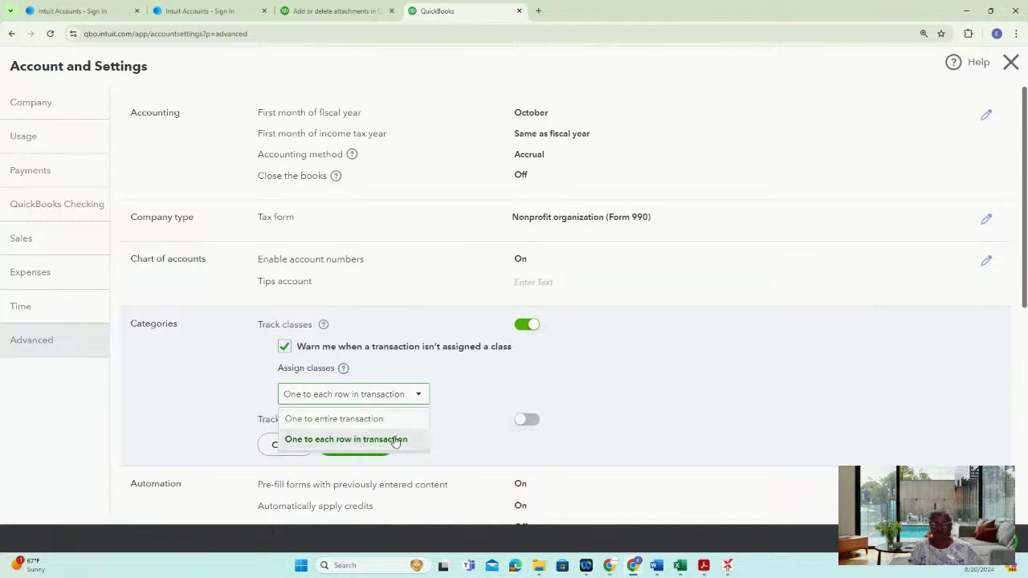
pyautogui.click(355, 442)
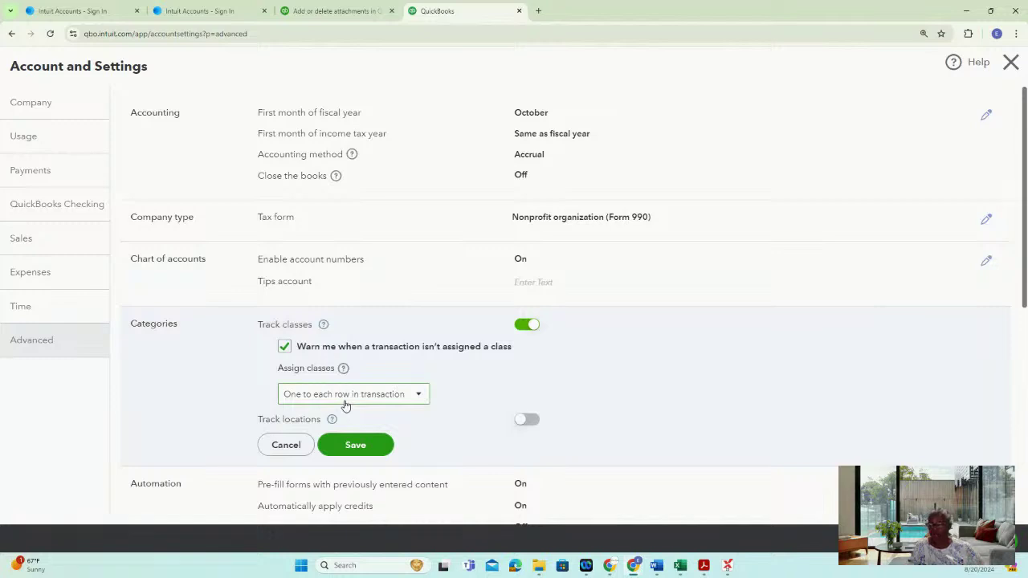
# Turn on location tracking labelled Business and save the Categories settings
pyautogui.click(523, 423)
pyautogui.scroll(-3, 486, 425)
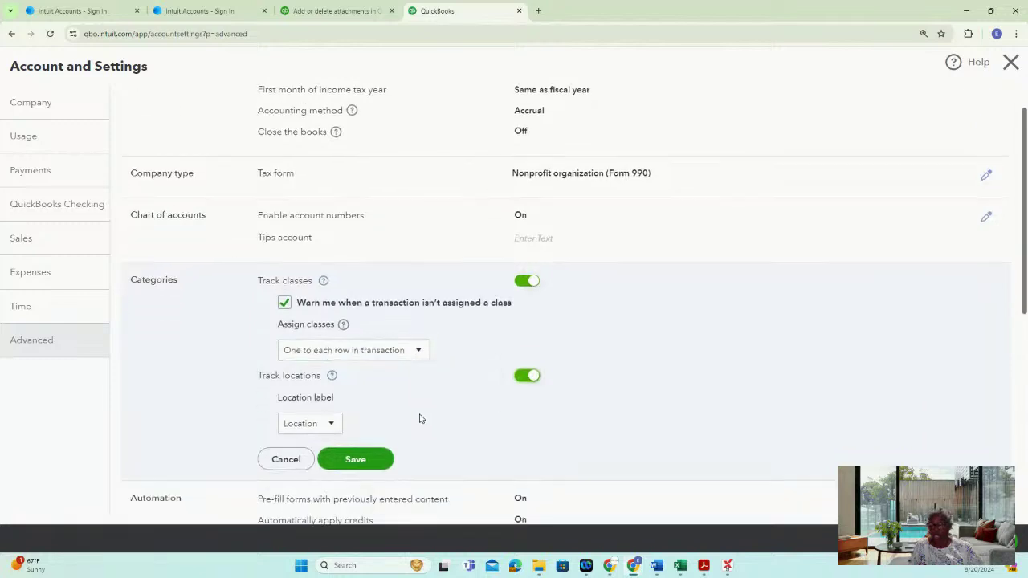
pyautogui.click(335, 362)
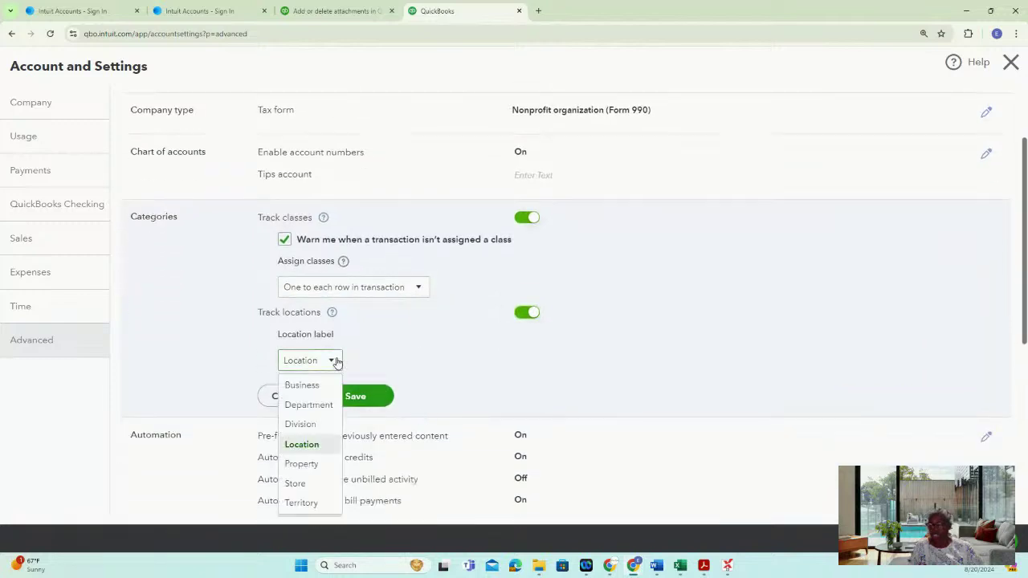
pyautogui.scroll(-3, 774, 360)
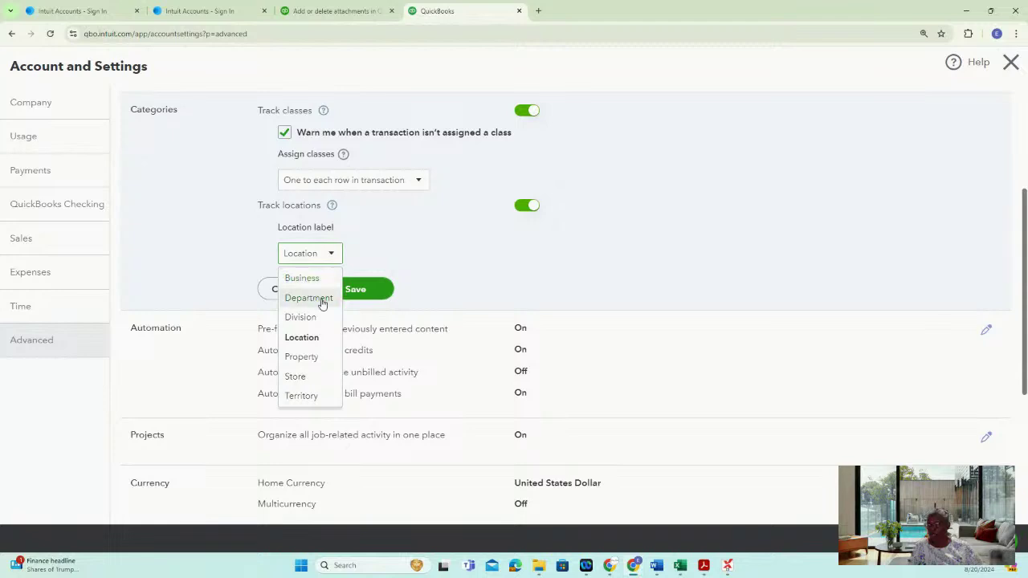
pyautogui.click(322, 298)
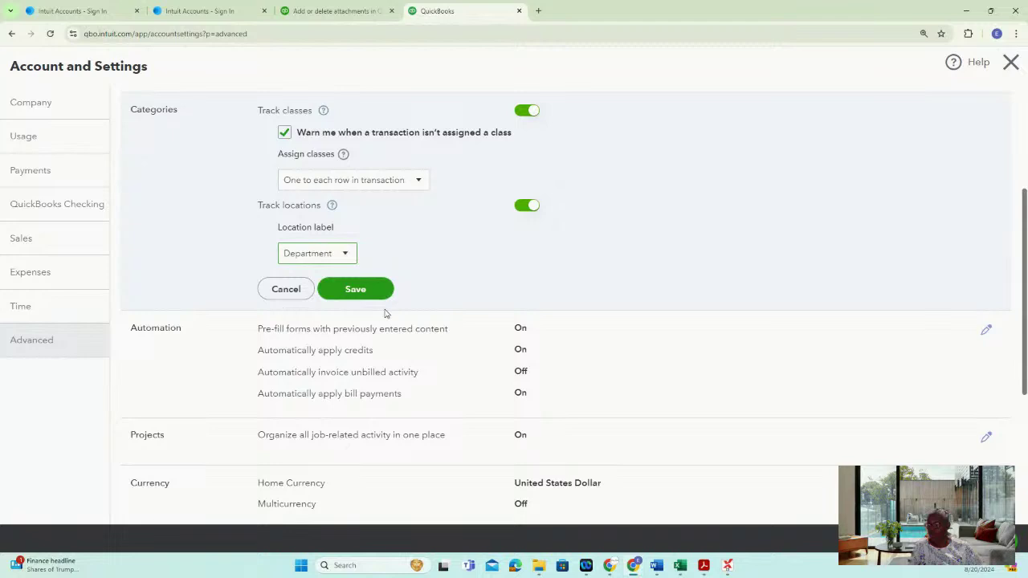
pyautogui.click(345, 257)
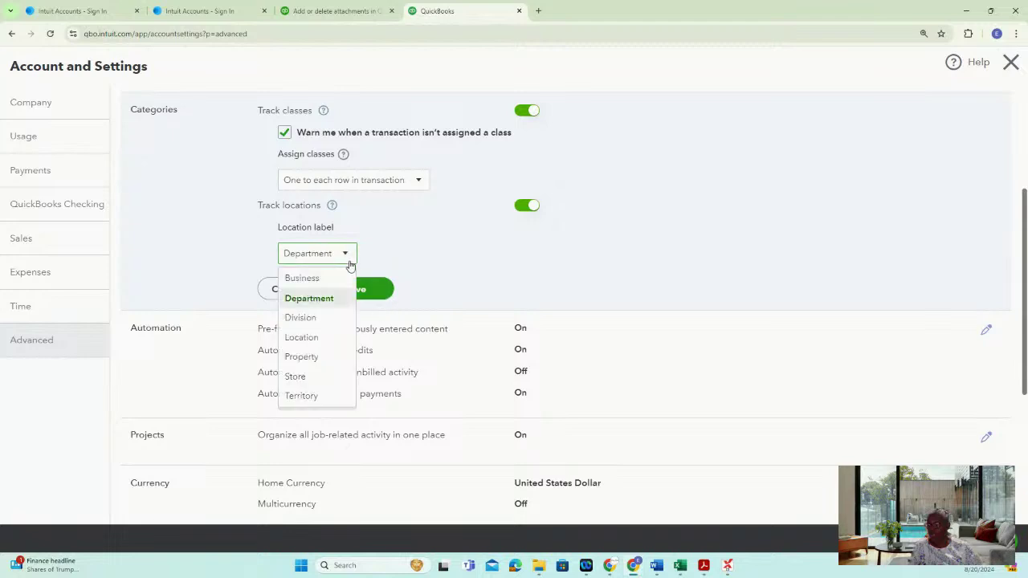
pyautogui.click(294, 279)
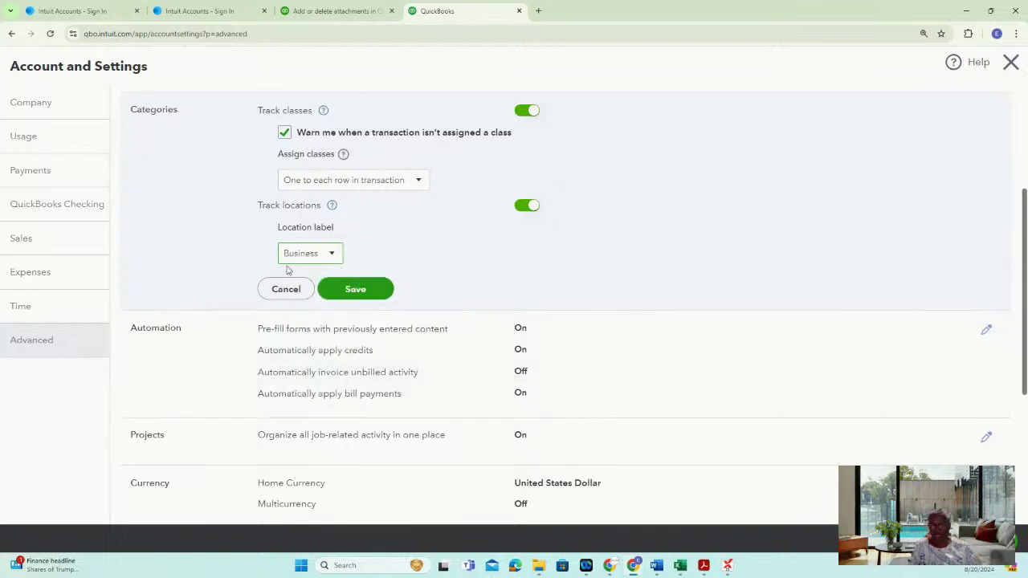
pyautogui.click(334, 253)
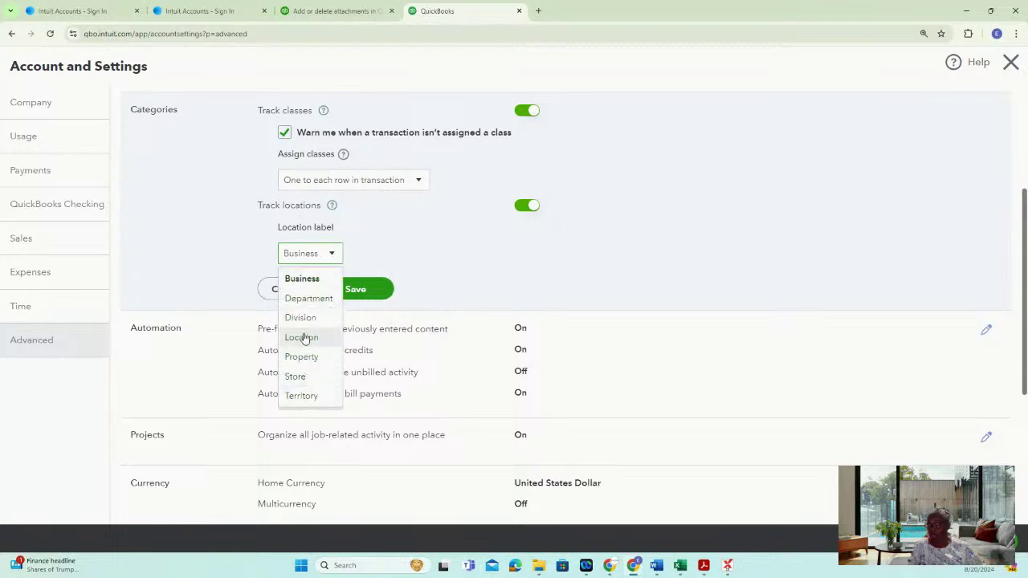
pyautogui.click(312, 255)
pyautogui.click(363, 291)
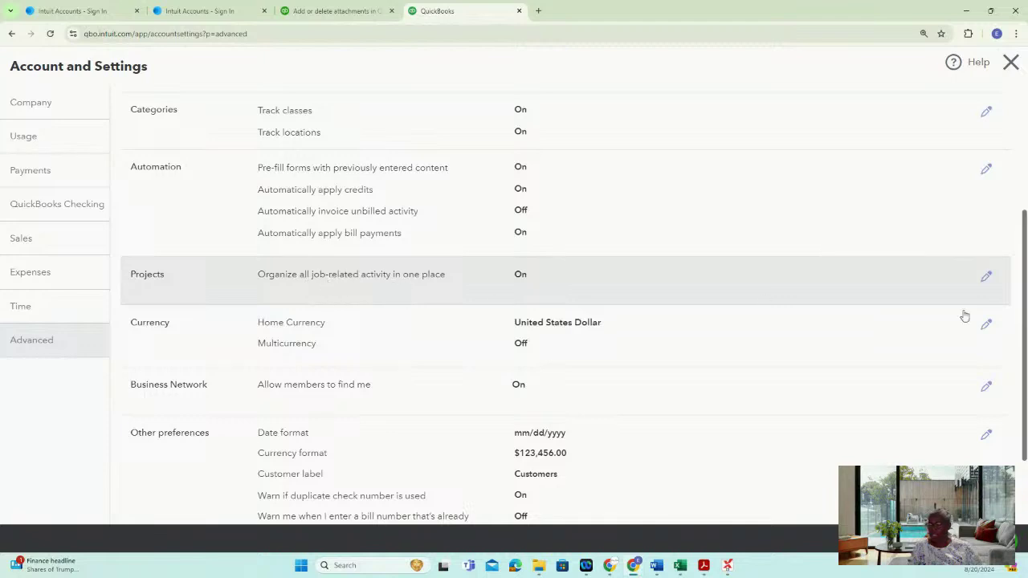
pyautogui.click(986, 278)
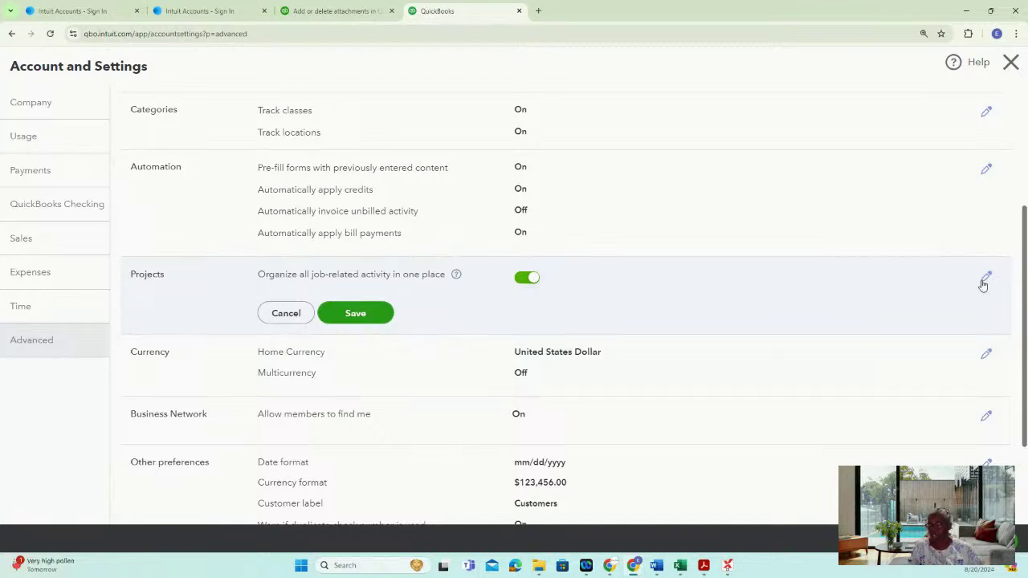
# Save Projects as On, cancel out of Automation and Projects edits unchanged, and scroll down
pyautogui.click(371, 312)
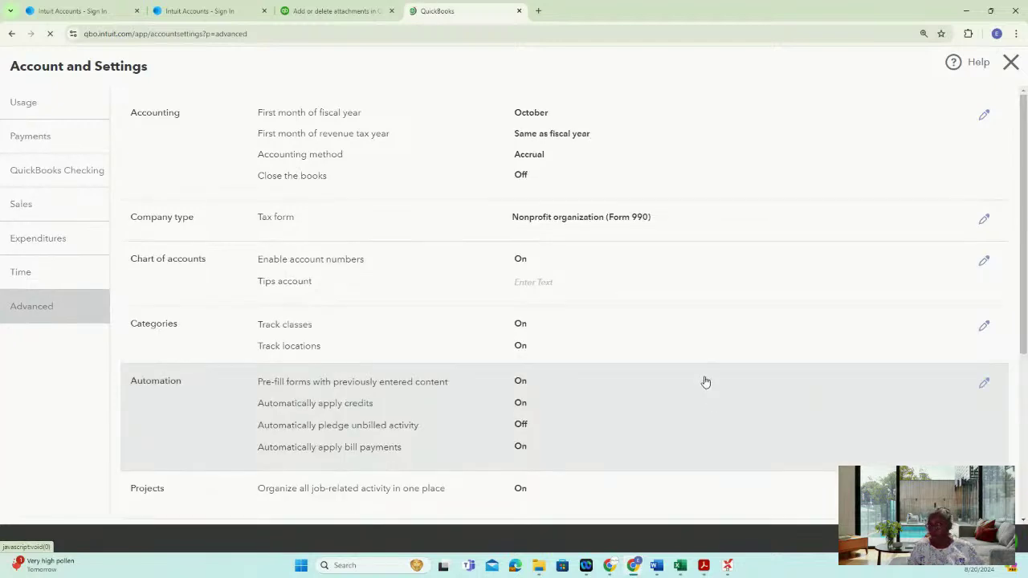
pyautogui.scroll(-3, 645, 369)
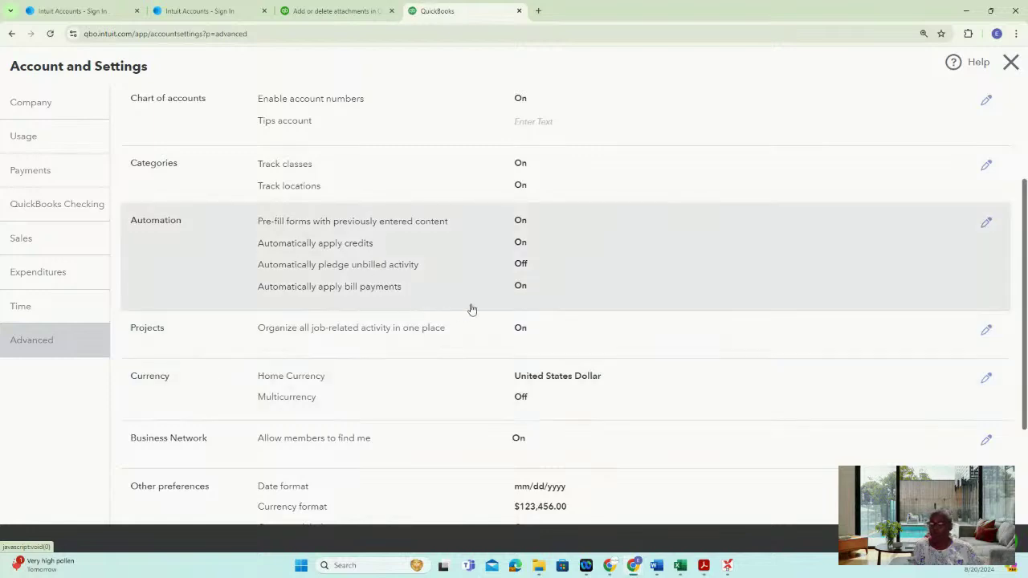
pyautogui.click(986, 223)
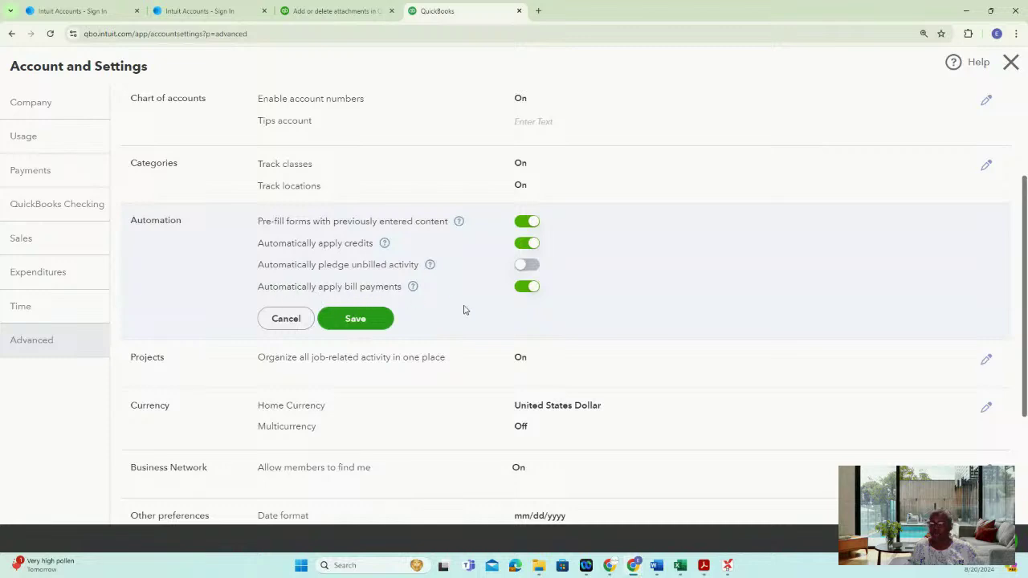
pyautogui.click(281, 319)
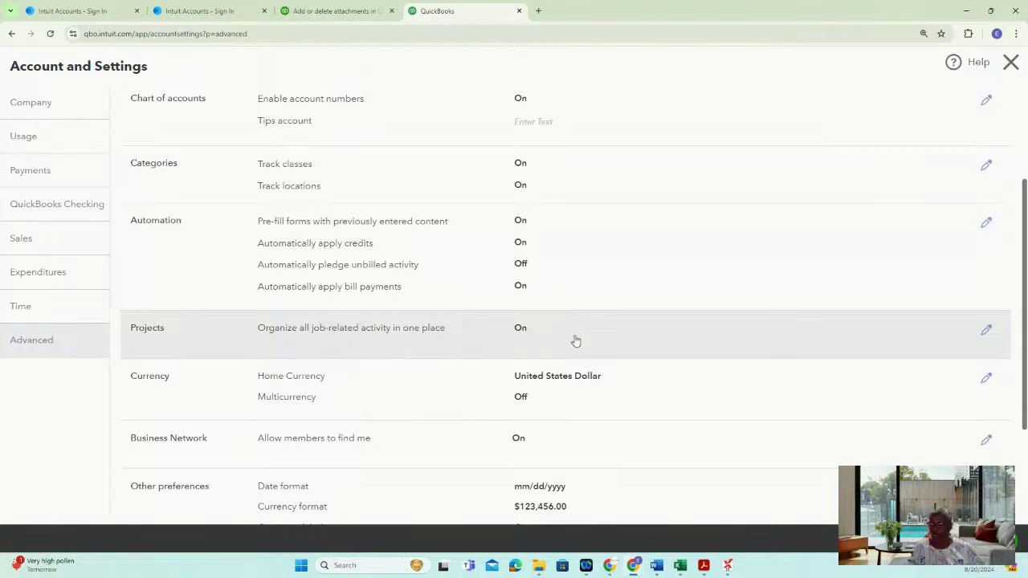
pyautogui.click(988, 331)
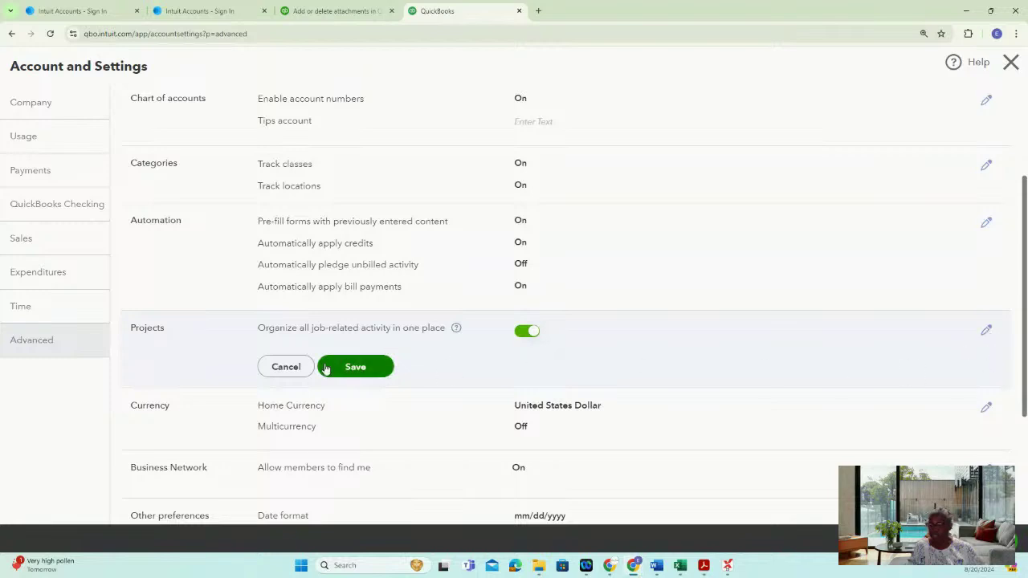
pyautogui.click(287, 367)
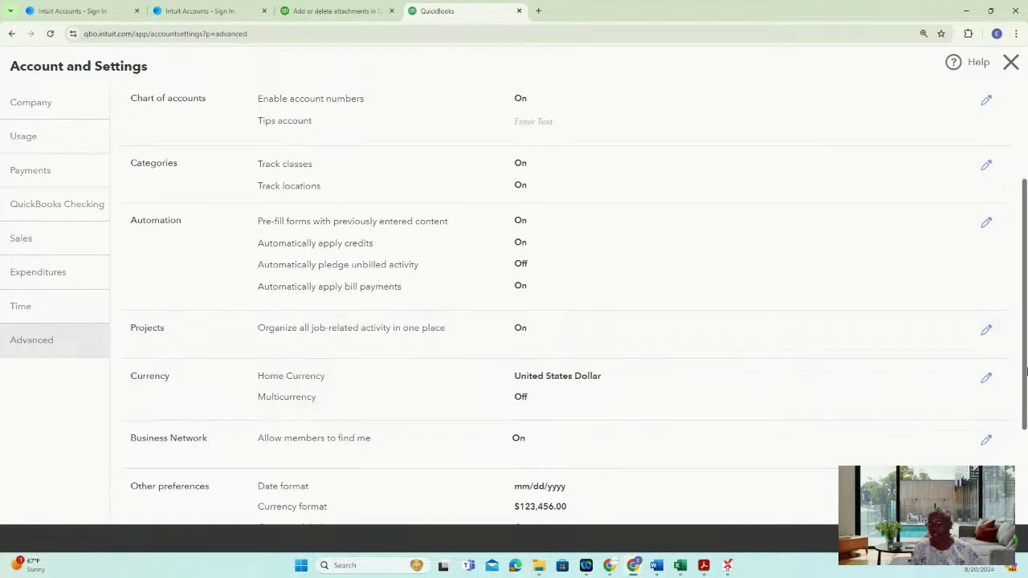
pyautogui.moveTo(1023, 376); pyautogui.dragTo(1025, 472)
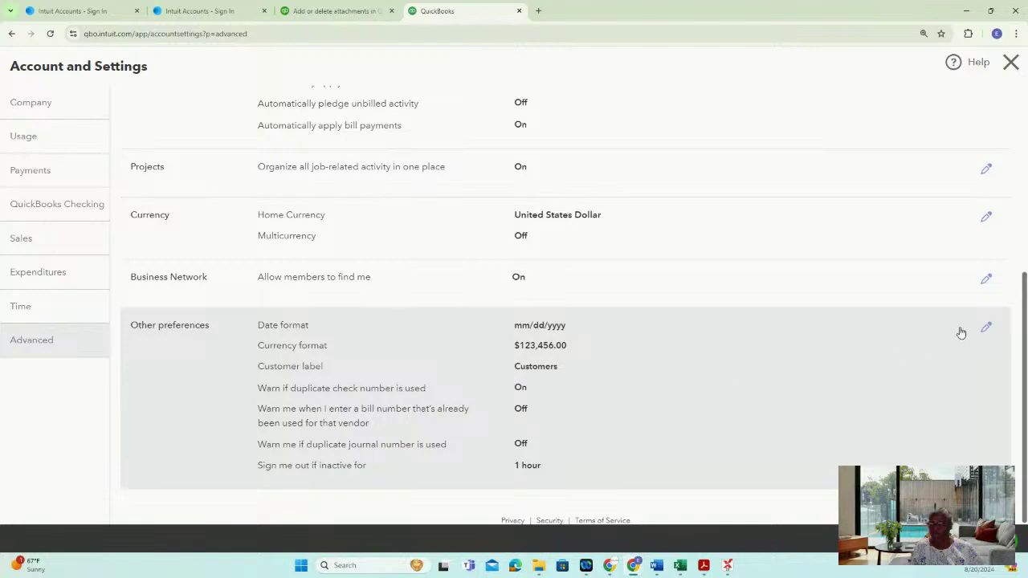
# Set the customer label to Donors, keep 1-hour inactivity sign-out, save, and close Account and Settings
pyautogui.click(987, 330)
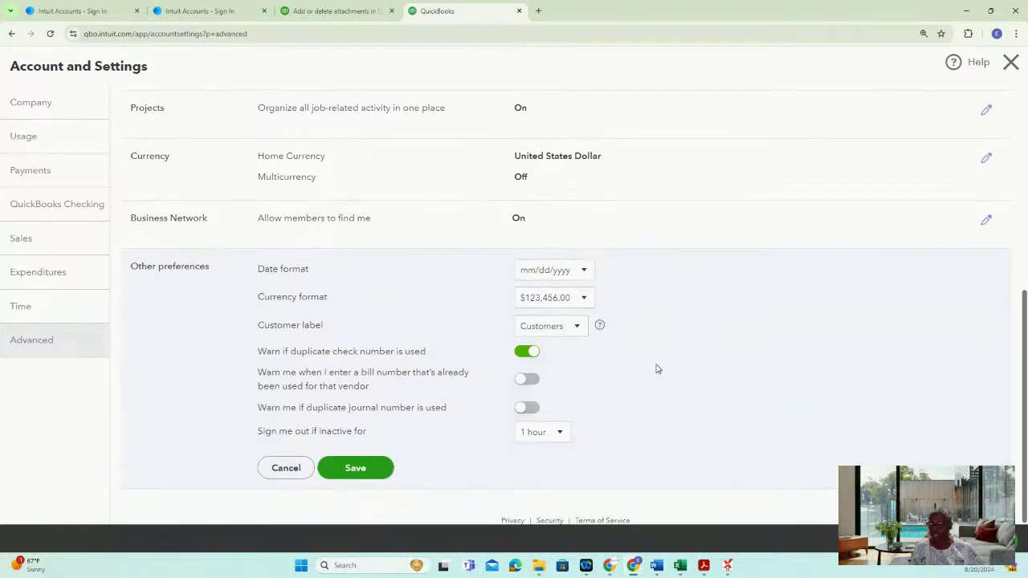
pyautogui.click(573, 329)
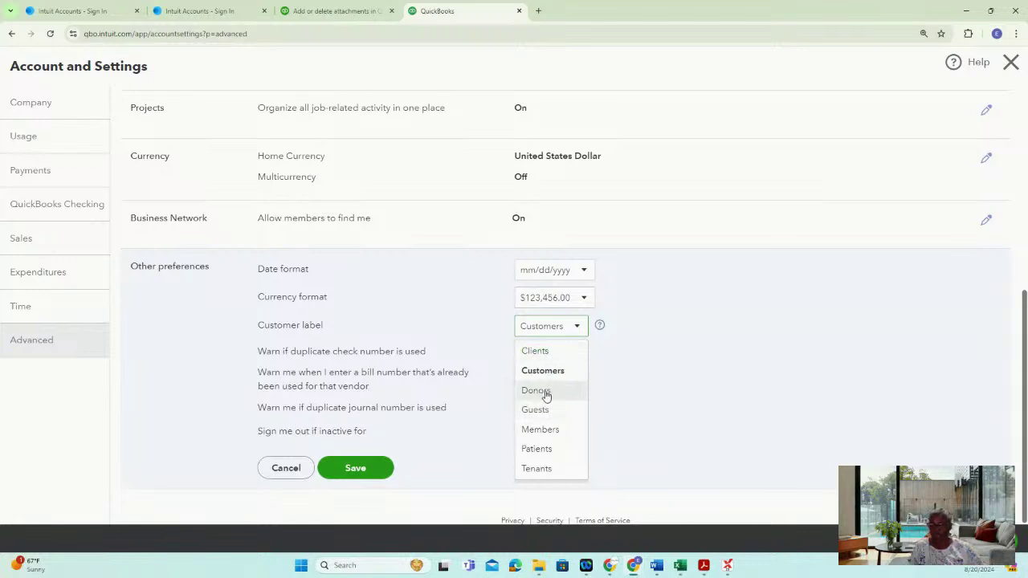
pyautogui.click(545, 395)
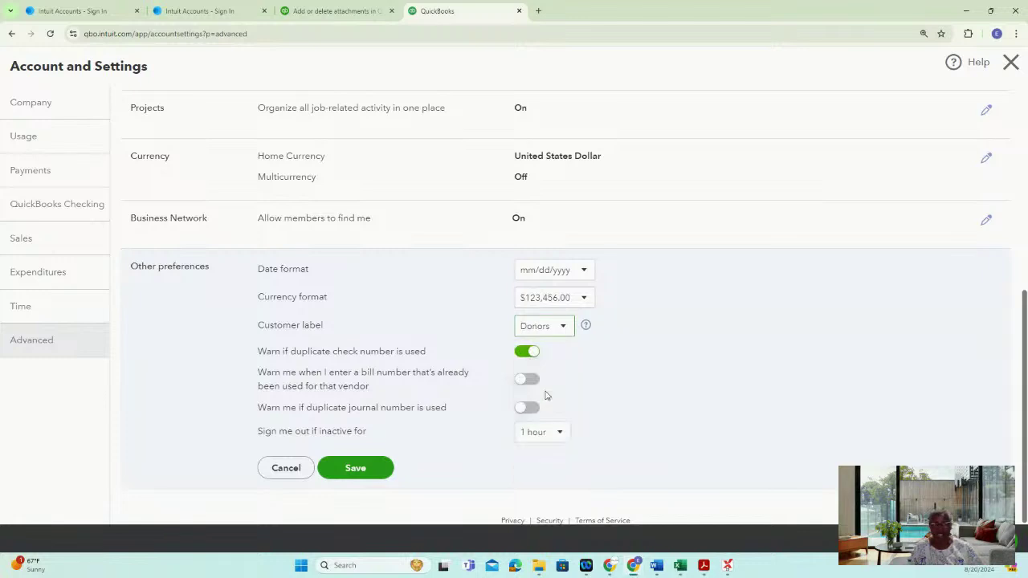
pyautogui.click(560, 326)
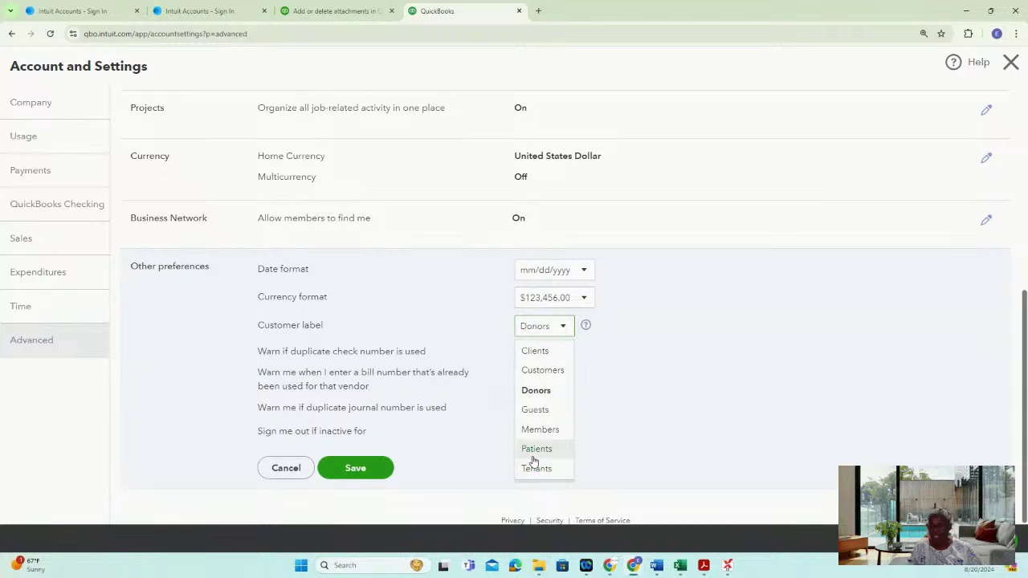
pyautogui.click(624, 339)
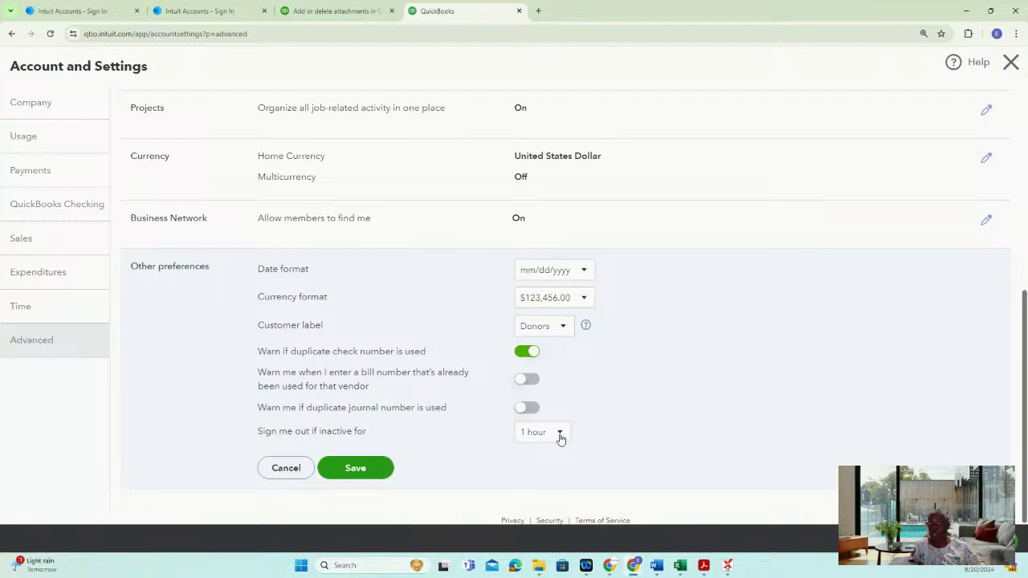
pyautogui.click(561, 436)
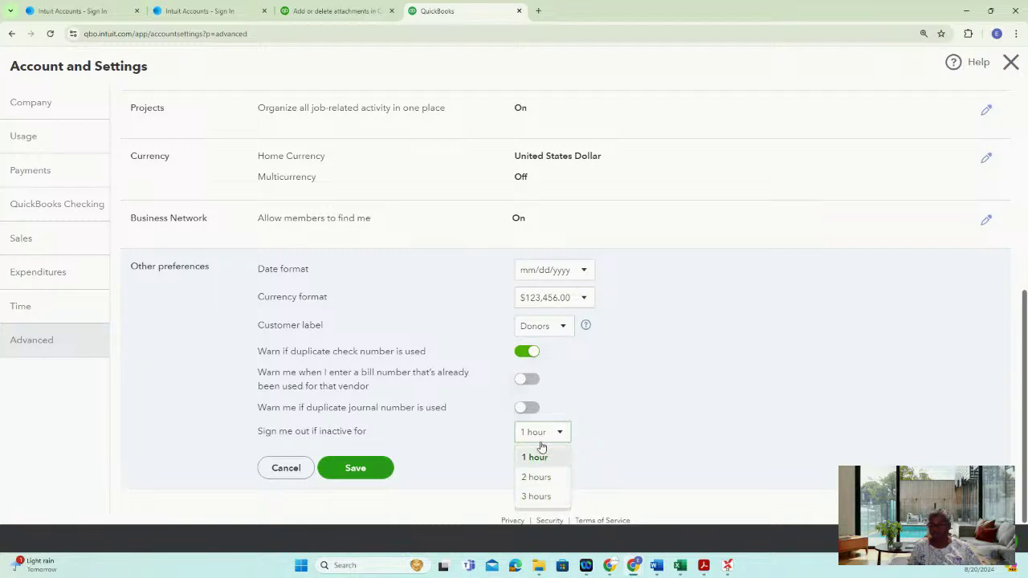
pyautogui.click(540, 456)
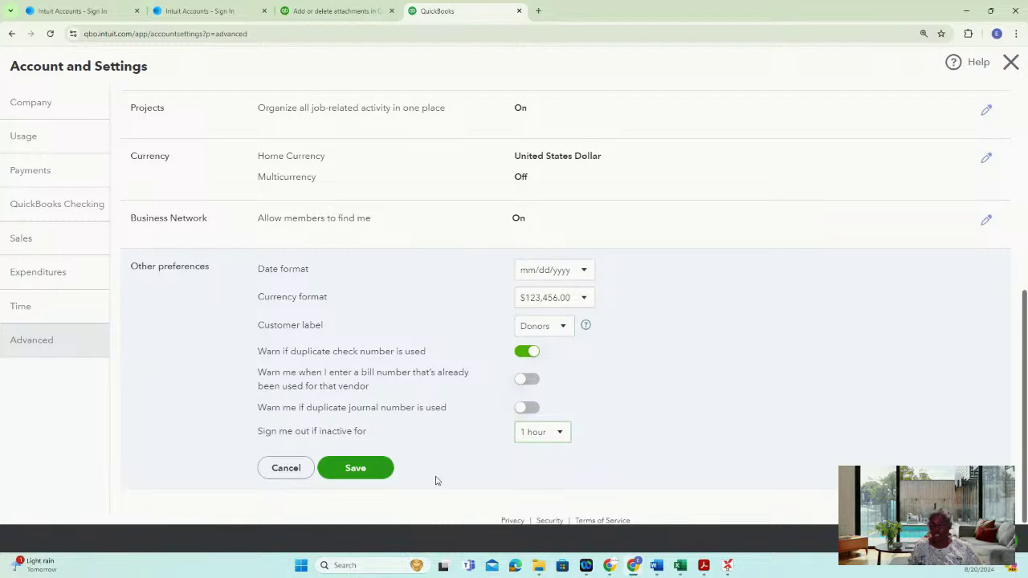
pyautogui.click(359, 470)
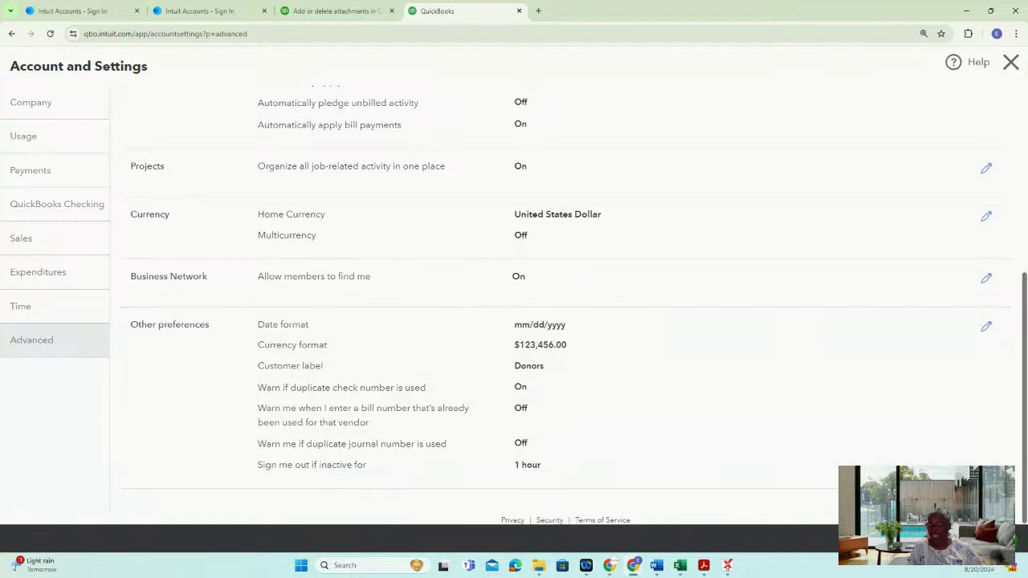
pyautogui.click(997, 540)
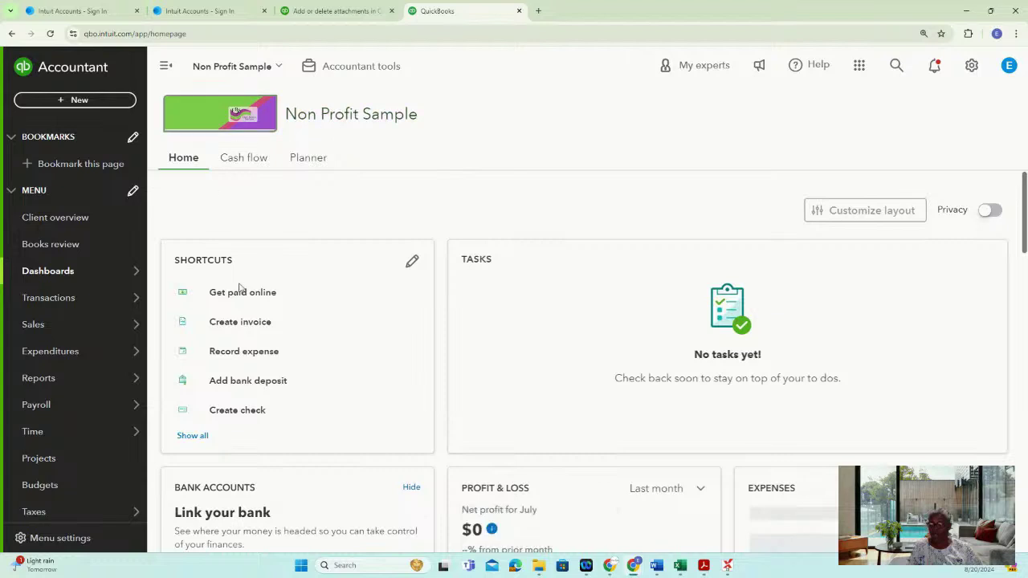
# Create a new Pledge from the + New menu, opening the invoicing setup welcome page
pyautogui.click(62, 100)
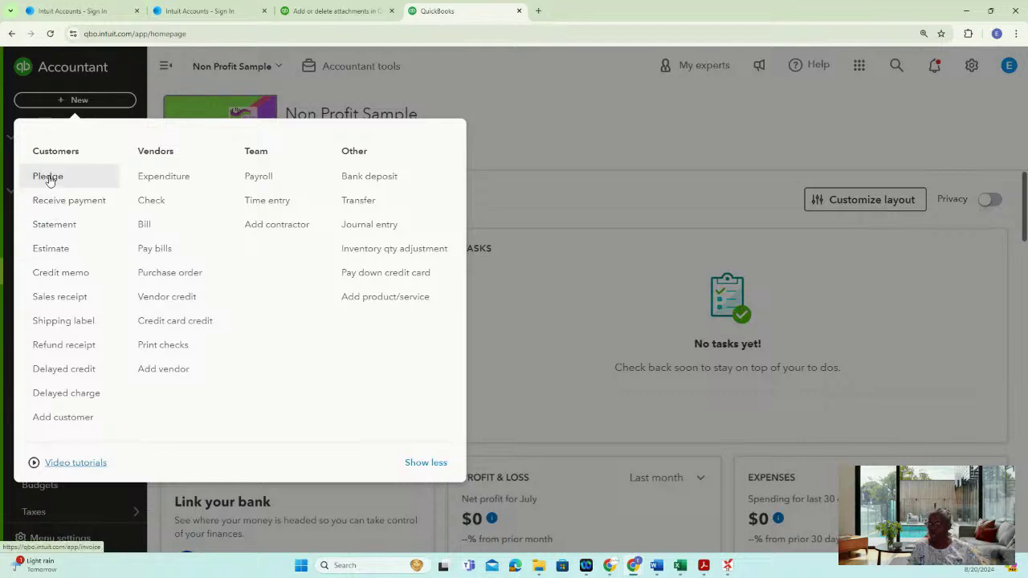
pyautogui.click(49, 177)
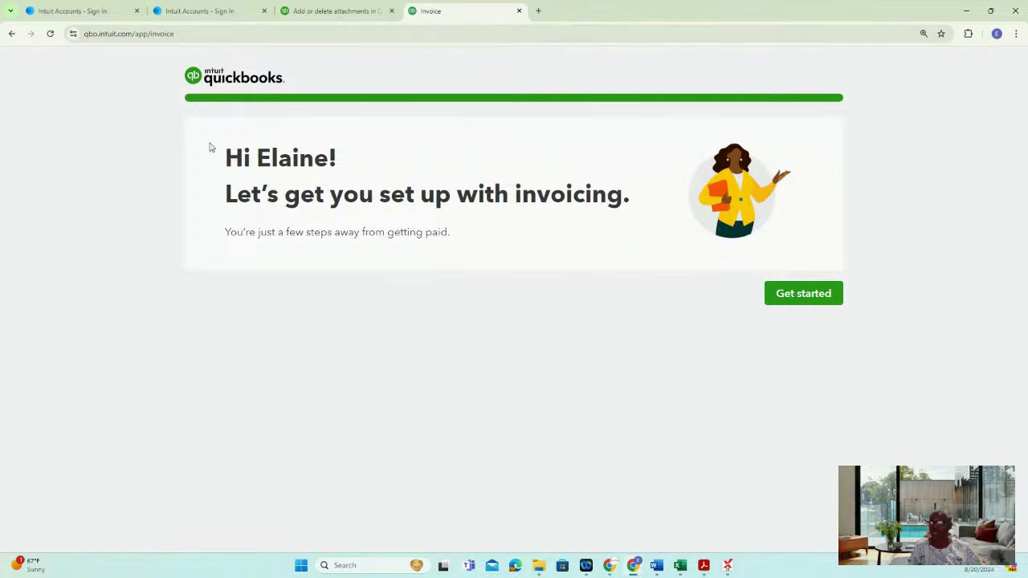
# Back out of the invoicing setup to the home dashboard and open the gear settings menu
pyautogui.click(816, 296)
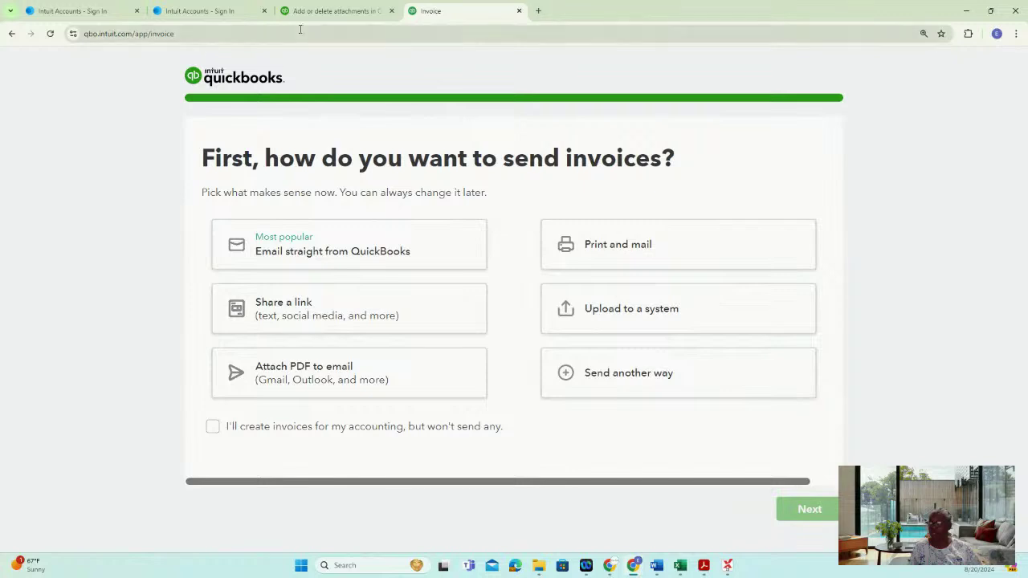
pyautogui.click(12, 33)
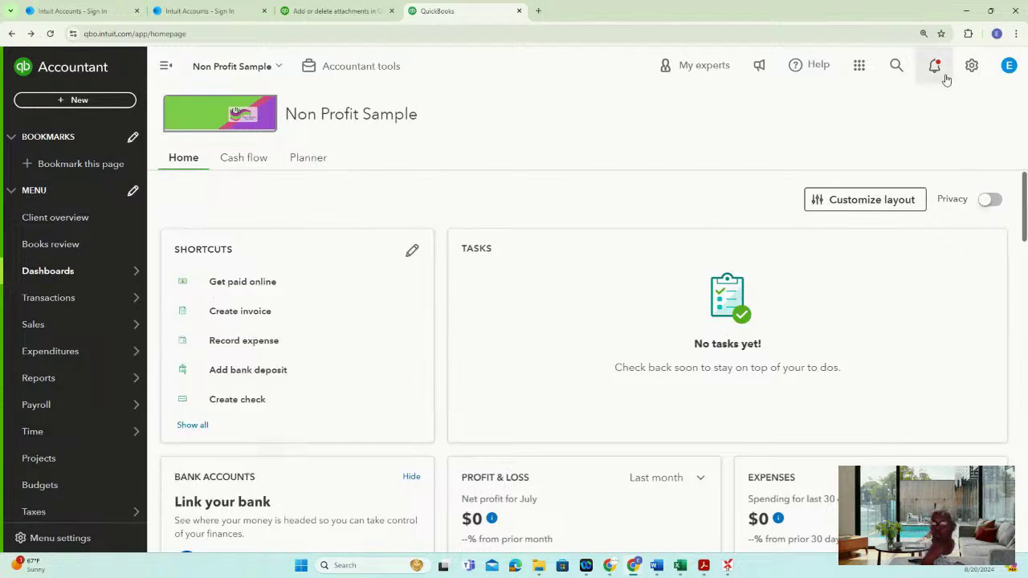
pyautogui.click(972, 68)
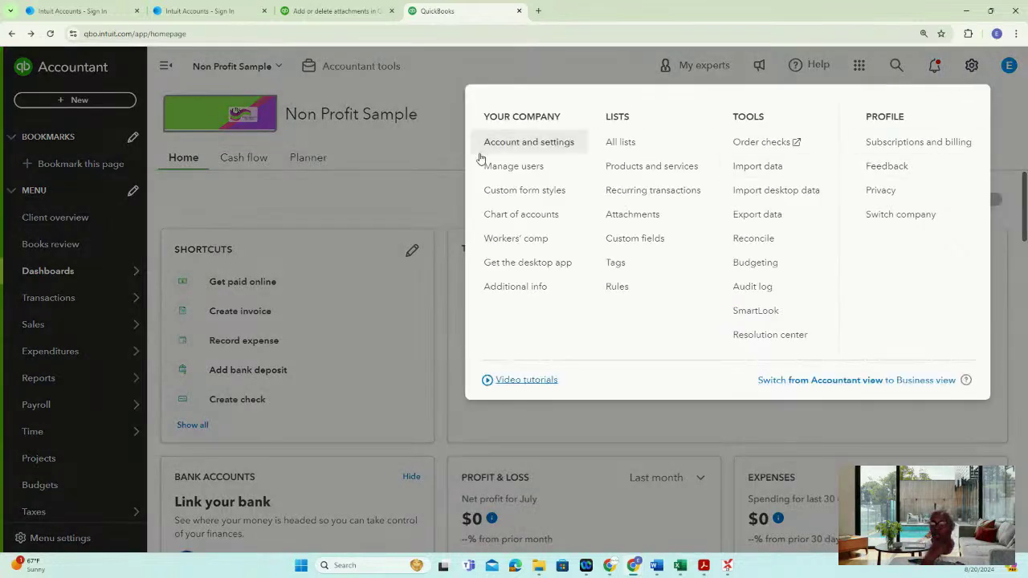